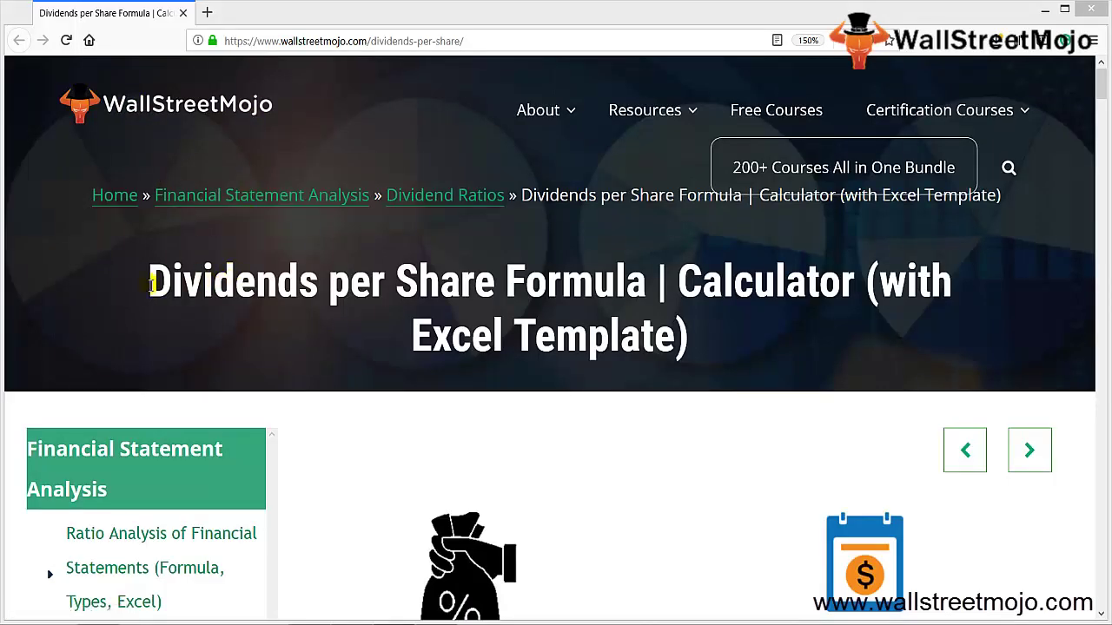
left_click_drag(153, 285, 678, 315)
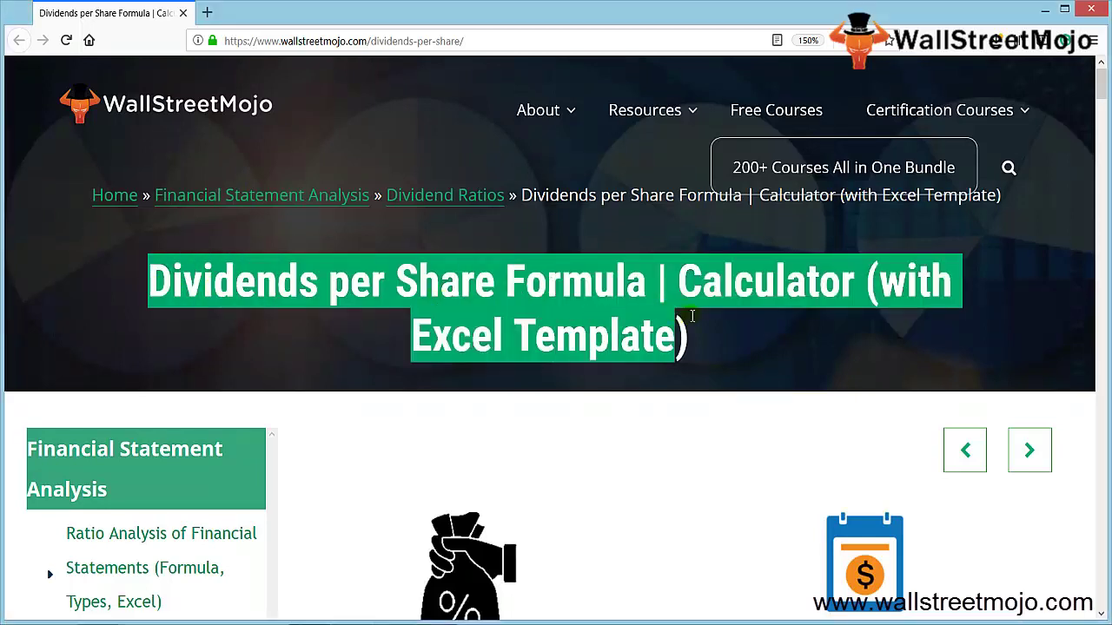
left_click(756, 326)
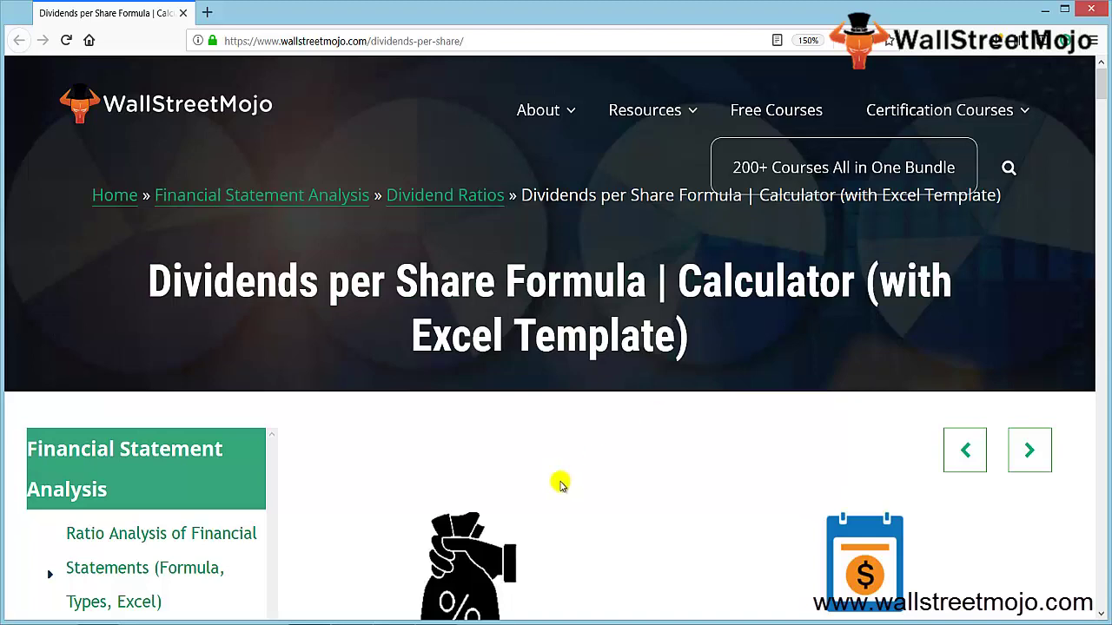
scroll(554, 484, "down", 3)
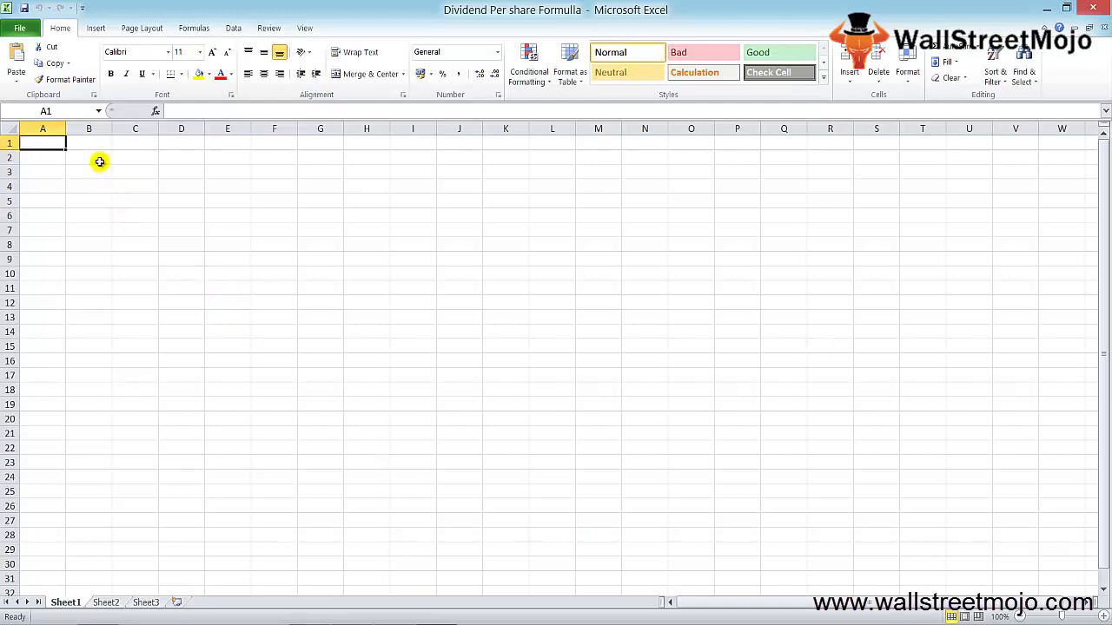
Step: Enter the headings "Dividend Yeild" in cell B2 and "DPS" in cell B4
left_click(100, 160)
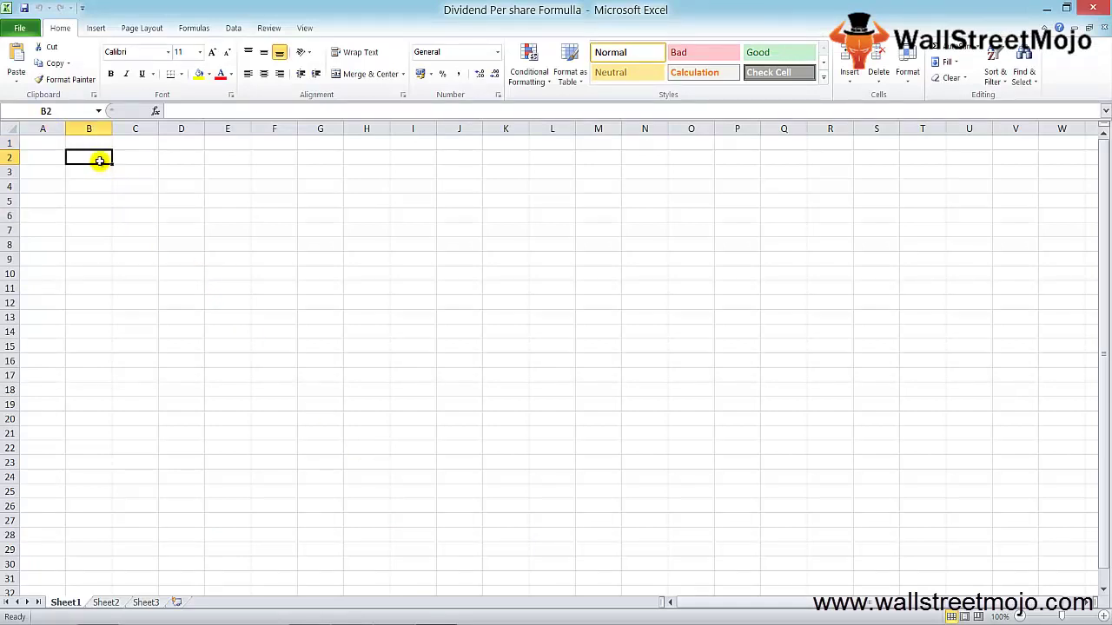
type("Dividend")
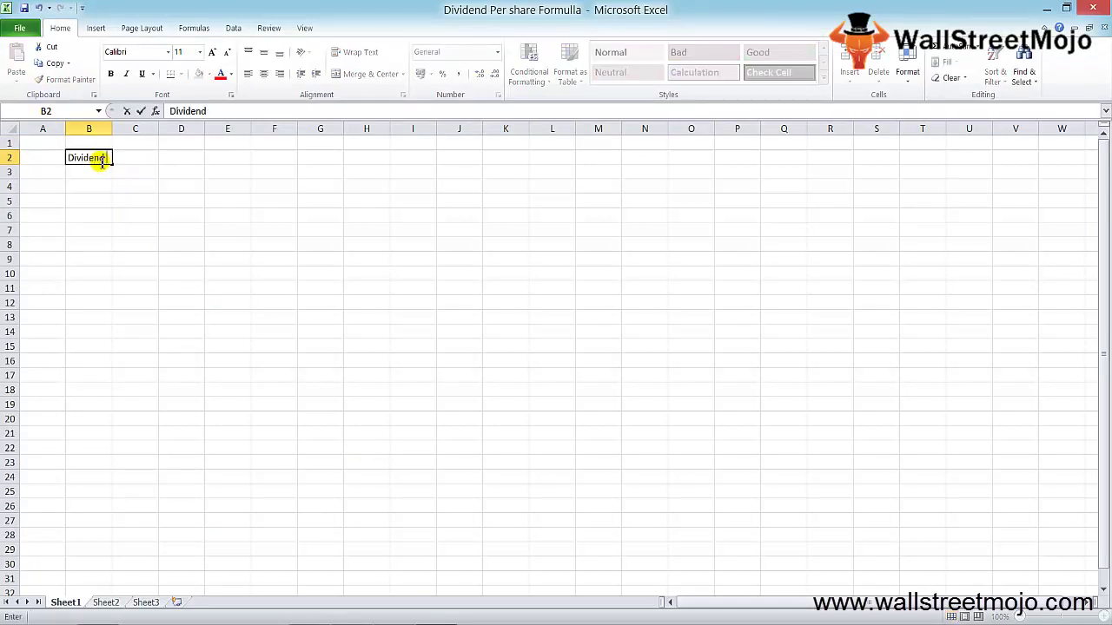
type(" Yeild")
left_click(99, 161)
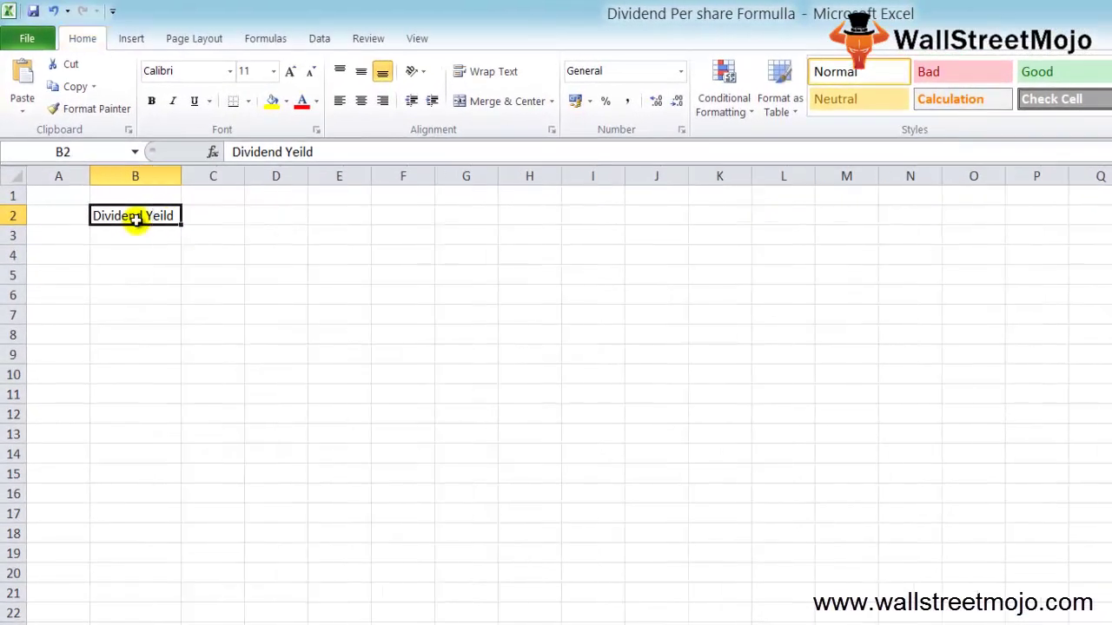
key("Return")
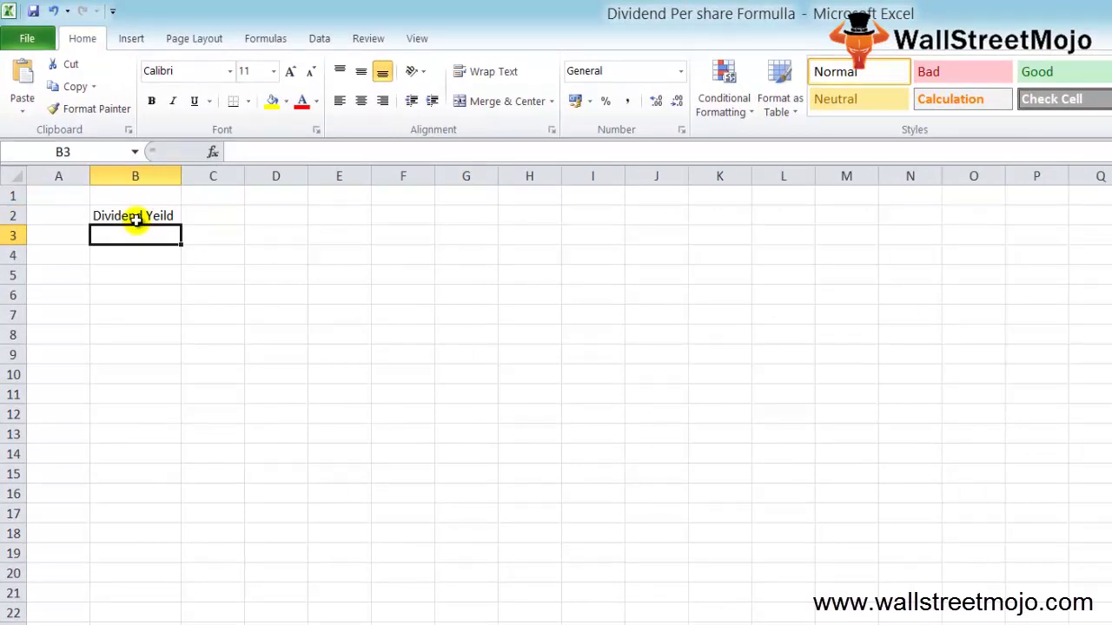
key("Return")
type("DPS")
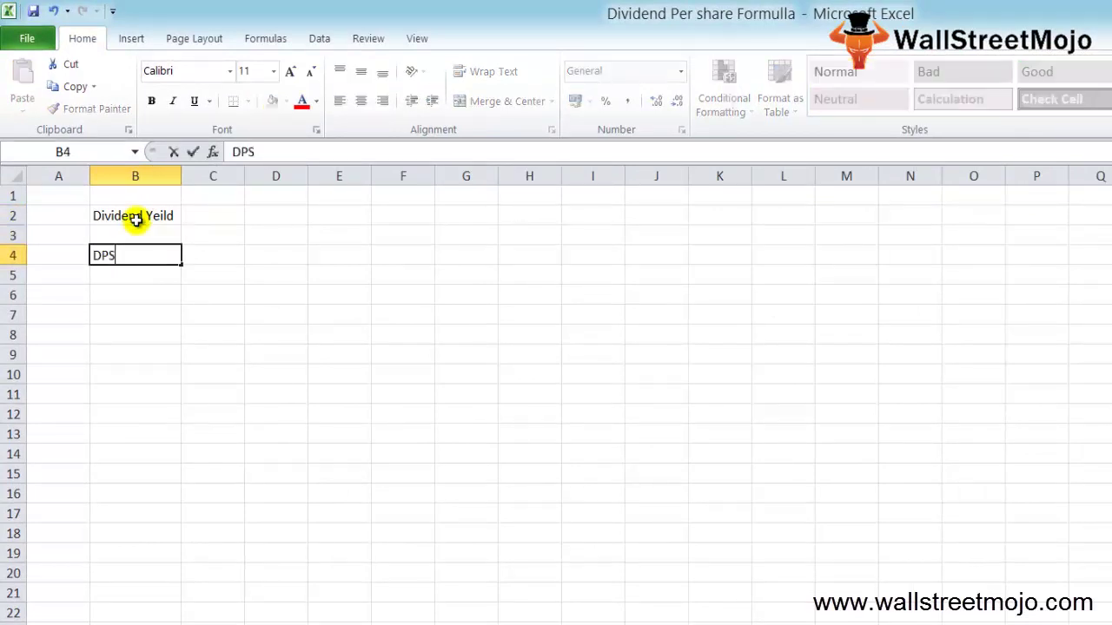
key("Return")
key("Up")
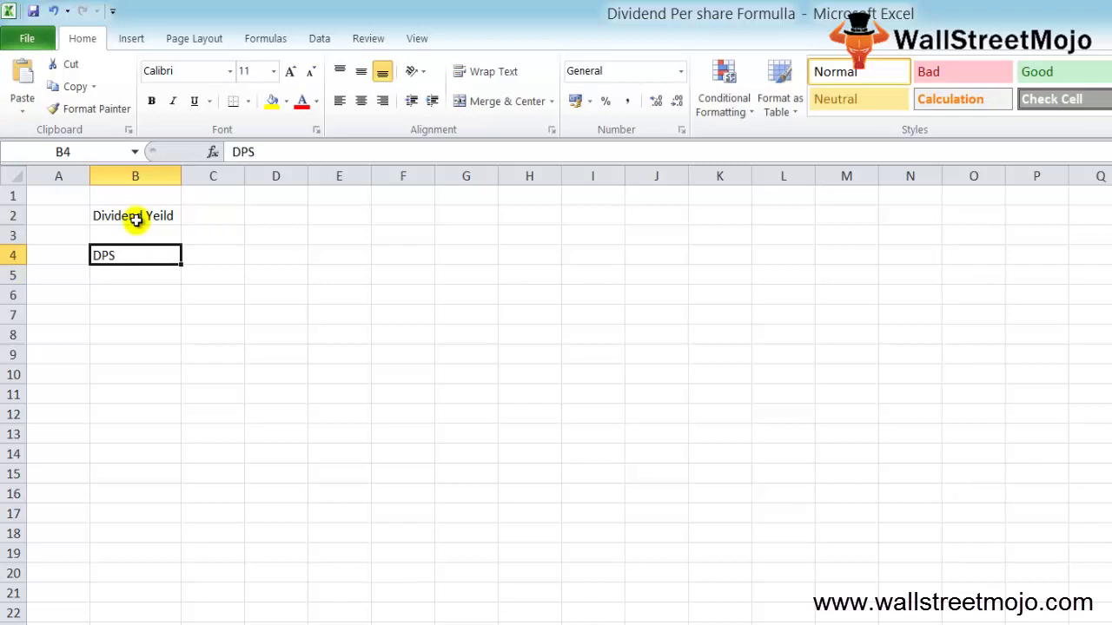
key("Down")
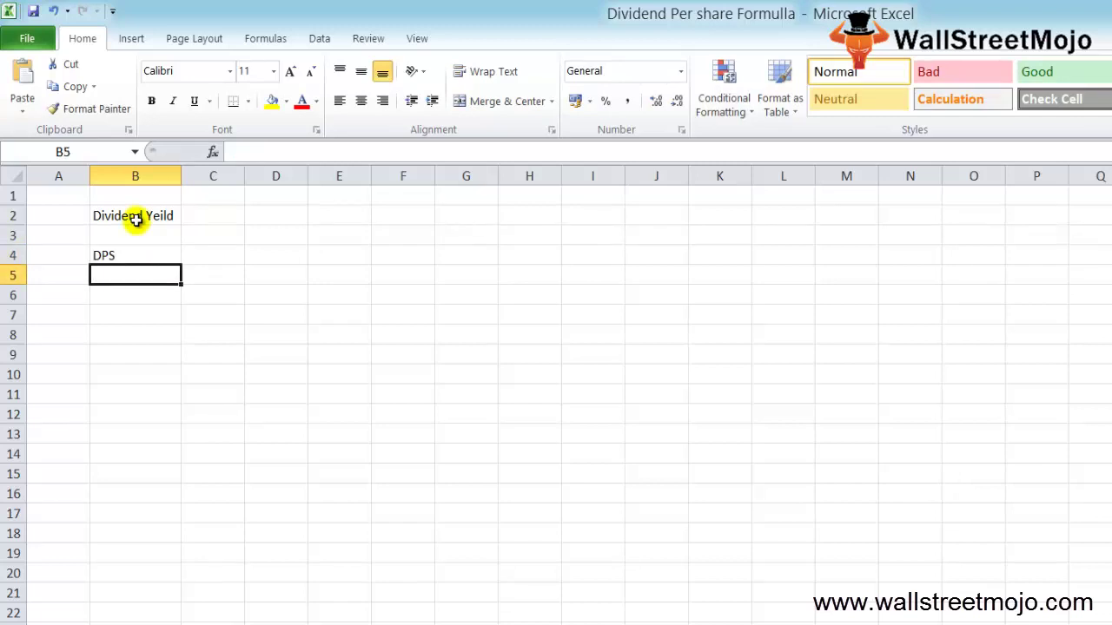
Step: Enter the label "Divdend per share" in cell B6
key("Down")
type("Divdidend")
key("BackSpace")
key("BackSpace")
key("BackSpace")
key("BackSpace")
key("BackSpace")
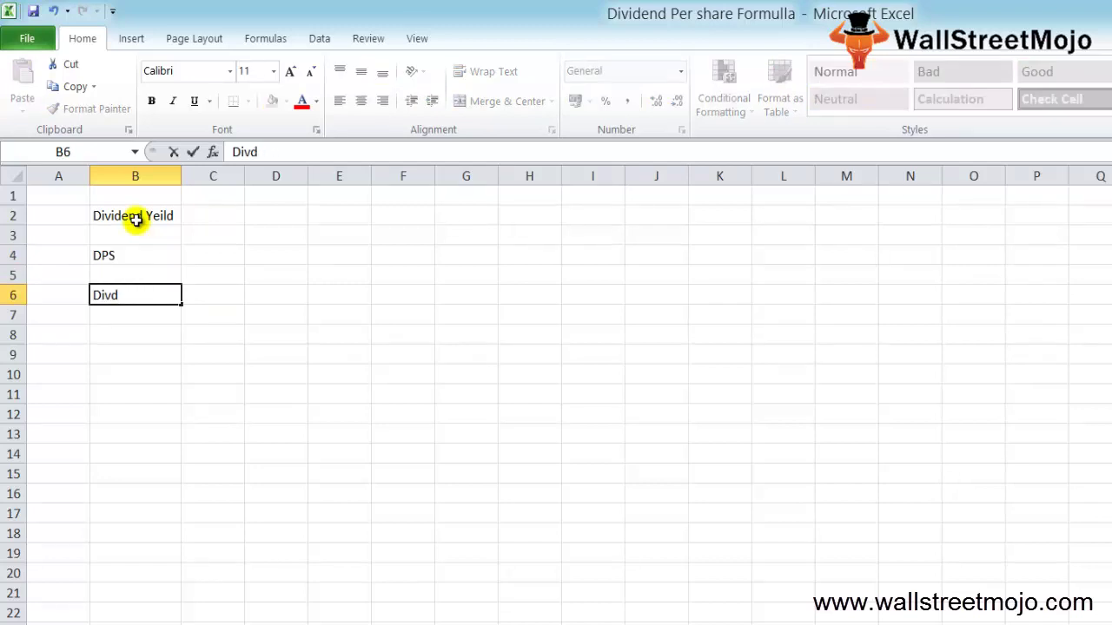
type("ed")
key("BackSpace")
type("nd per share")
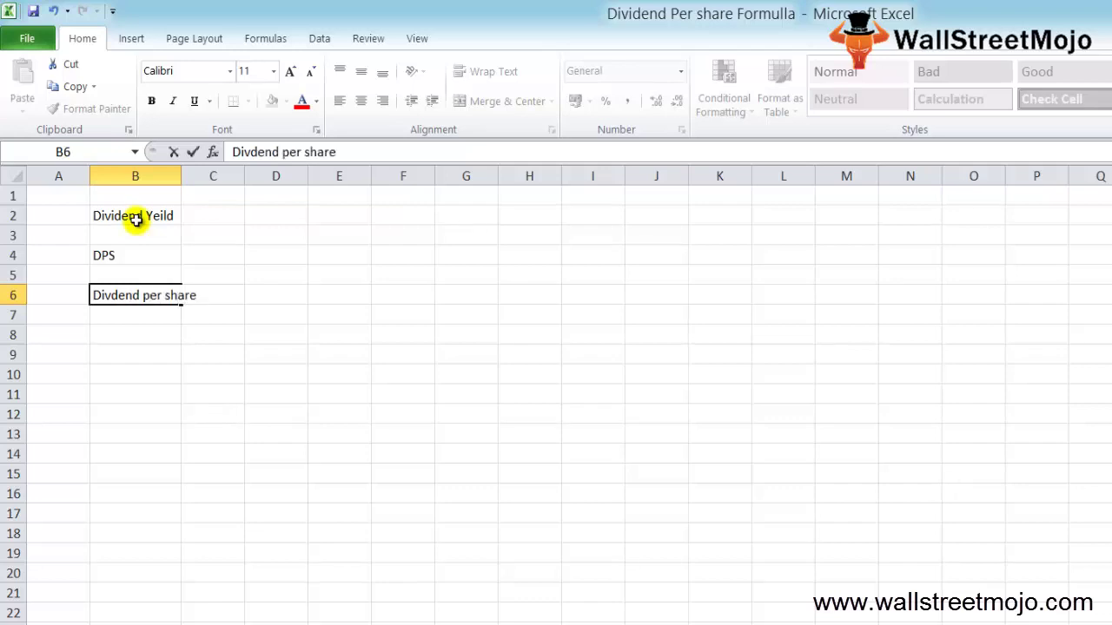
key("Return")
Step: Enter the formula parts beside the dividend per share label: "Annual Dividend" in D6 and "Number of shares" in D7
key("Up")
key("Right")
key("Right")
key("Left")
key("Right")
type("Annual Dividend")
key("Return")
type("Number of s")
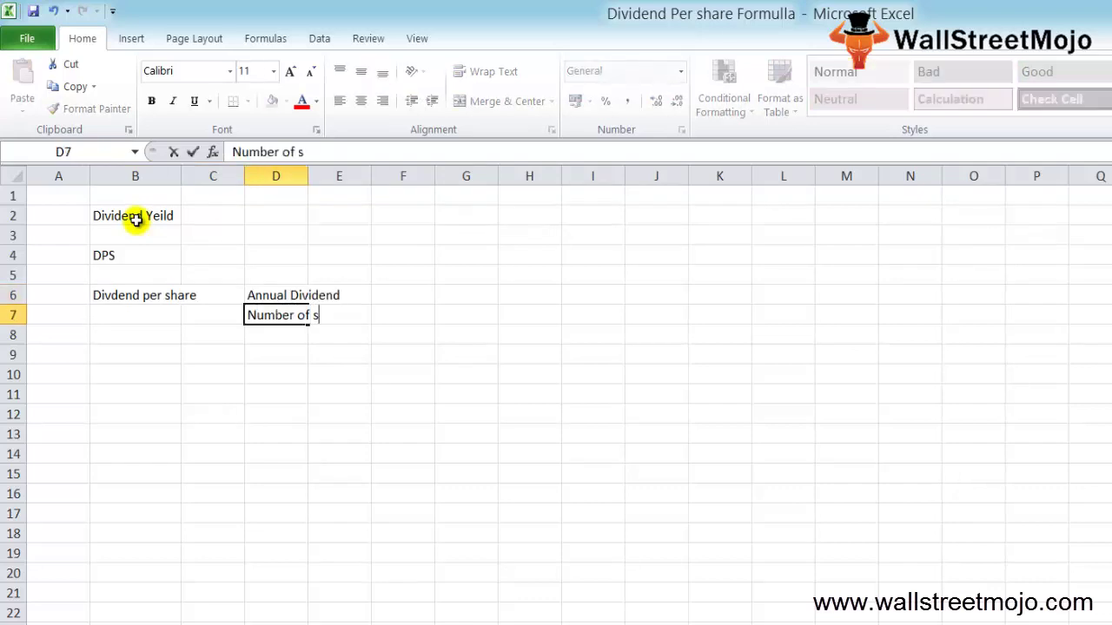
type("hares")
key("Return")
key("Return")
key("Return")
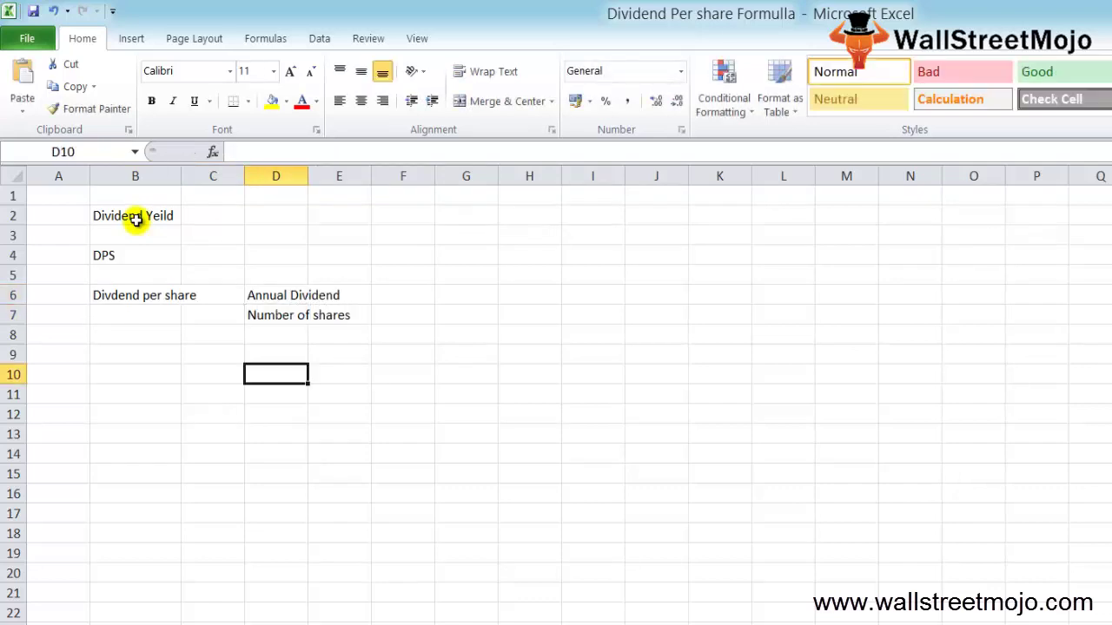
Step: Enter the note "Past records" in cell D9, below the formula parts
key("Down")
key("Down")
key("Left")
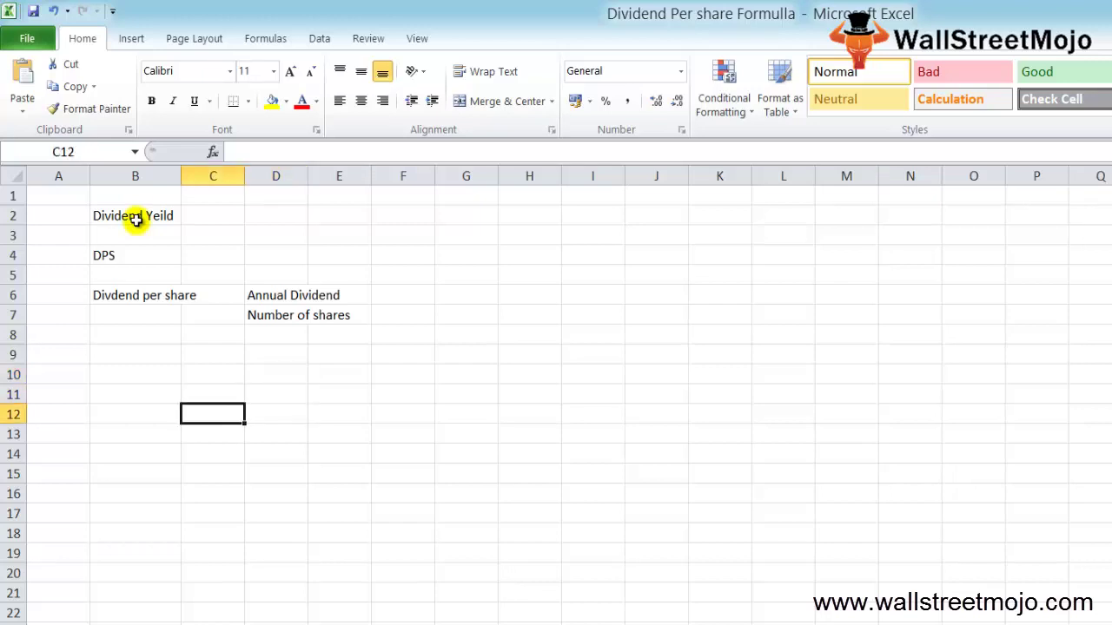
key("Up")
key("Up")
key("Up")
key("Right")
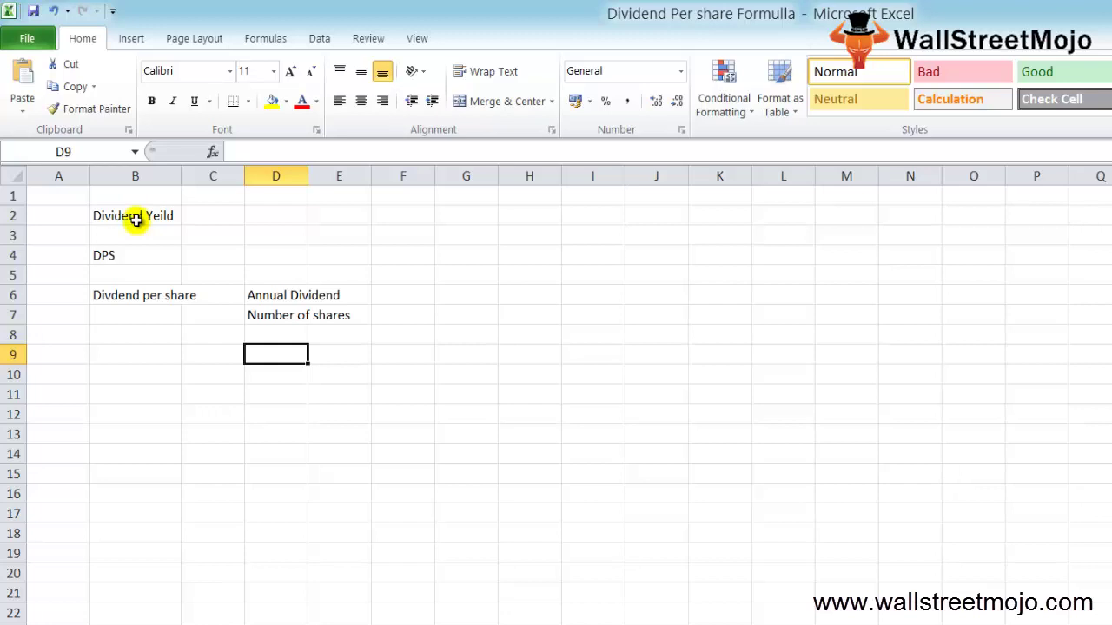
type("Past")
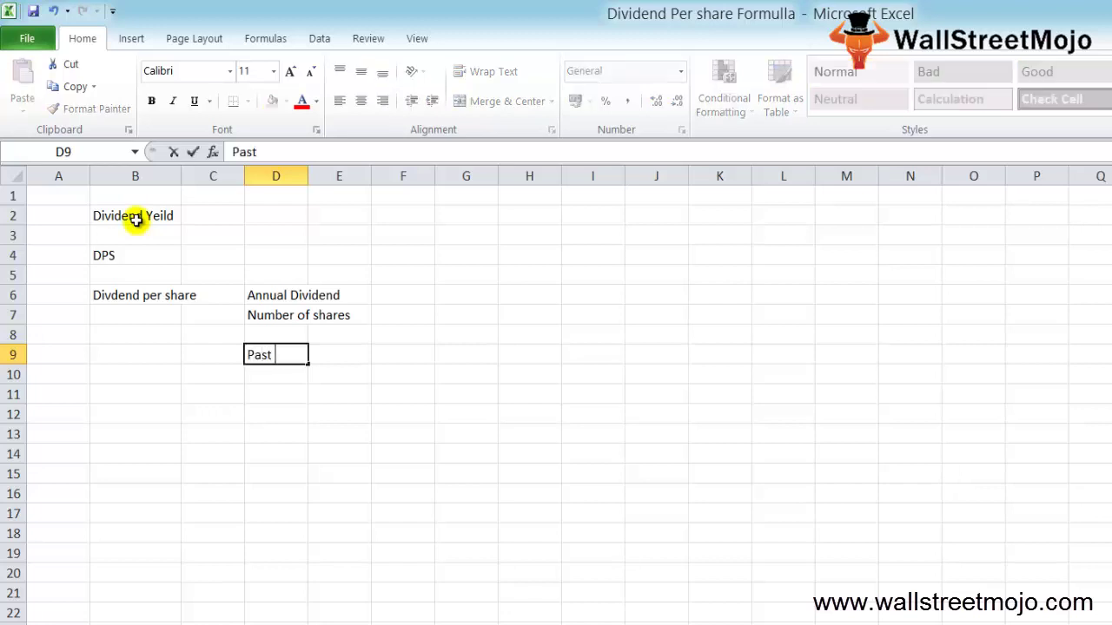
type(" records")
key("Return")
key("Up")
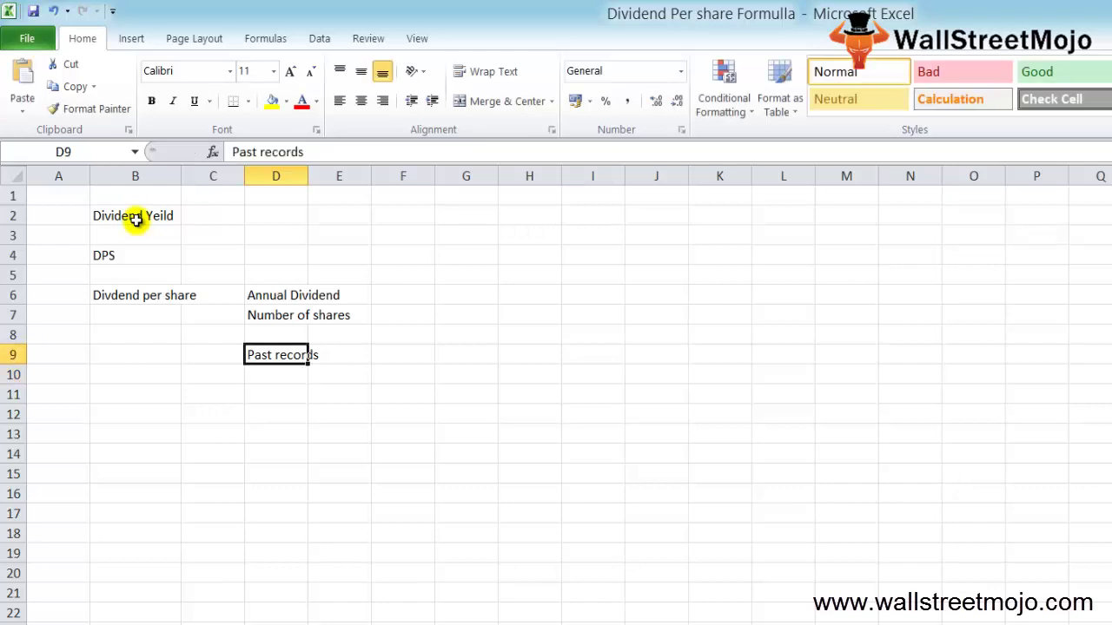
Step: Add the notes "DPS" in D10 and "Latest year and following year" in D11
key("Down")
type("DPS")
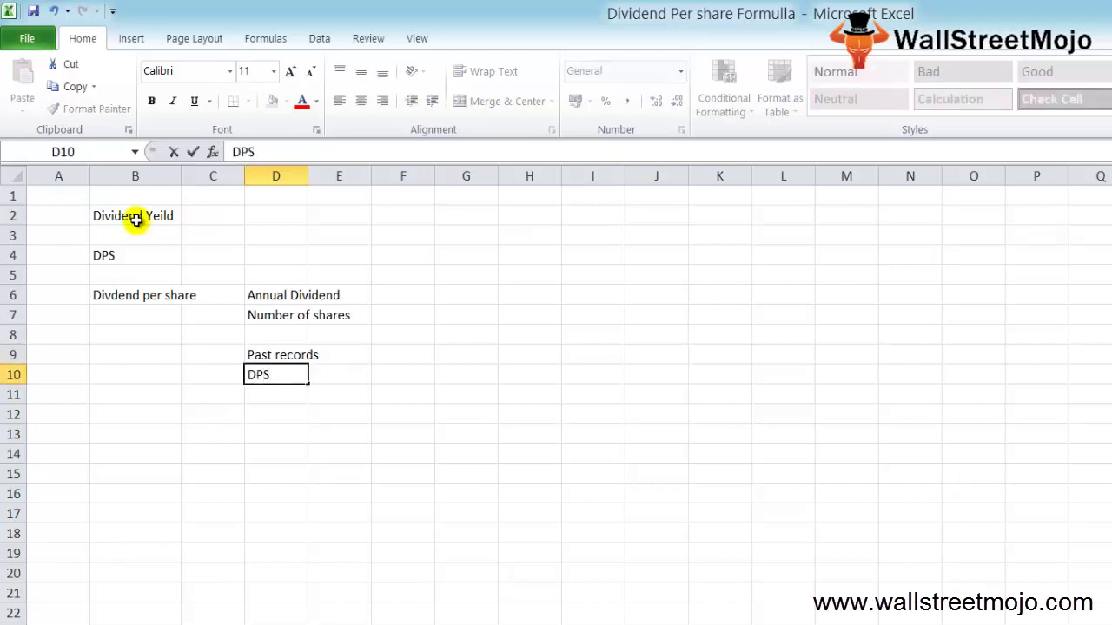
key("Return")
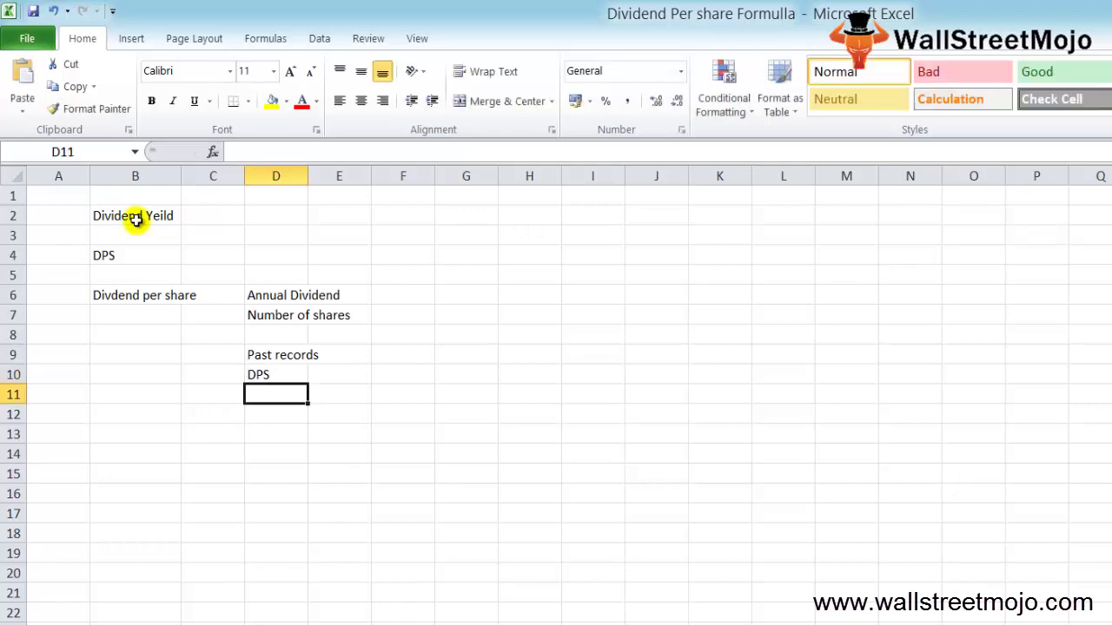
type("Later")
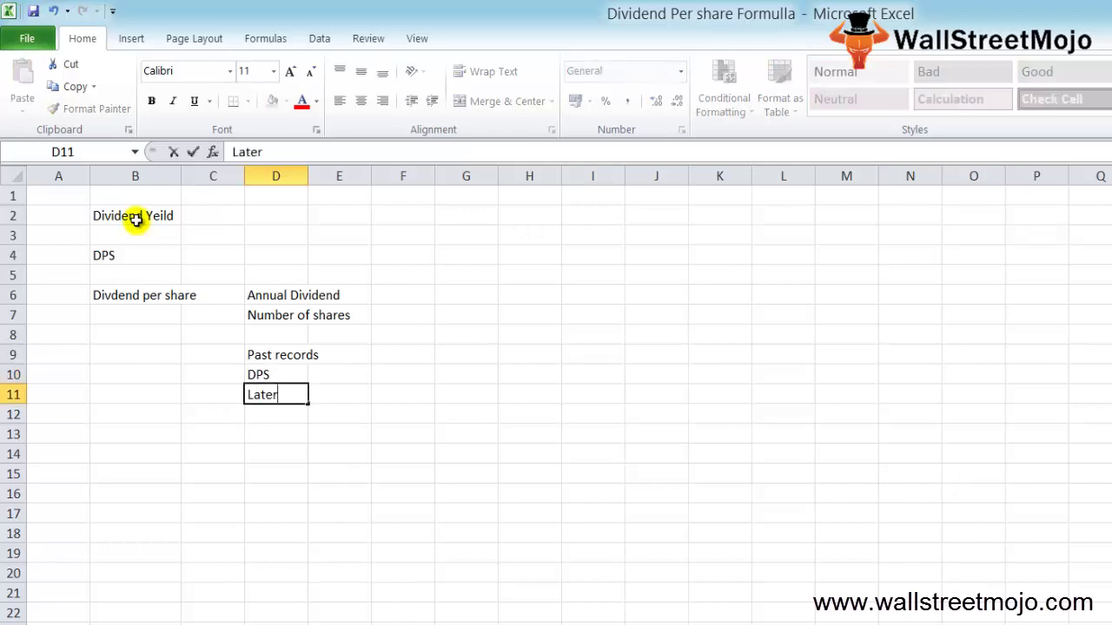
key("BackSpace")
type("st year and fl")
key("BackSpace")
type("ollowing year")
key("Return")
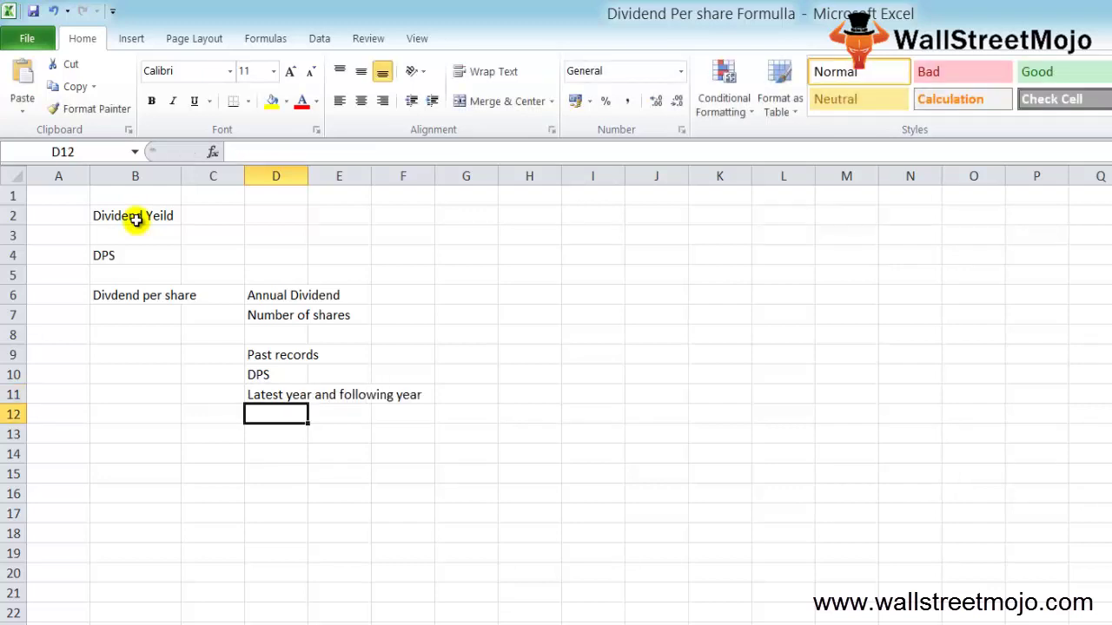
key("Up")
key("Up")
key("Up")
key("Up")
key("Down")
key("Down")
Step: Switch to Sheet2 and enter the company heading "Honey BEE co" in cell B2
key("ctrl+Page_Down")
key("Down")
key("Right")
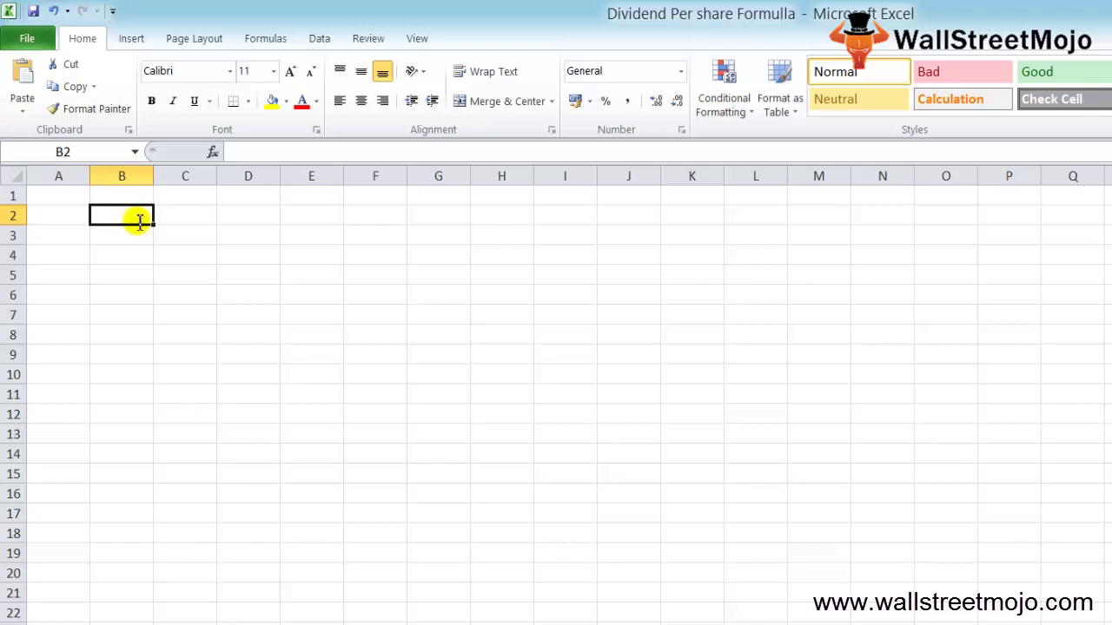
type("Honey BEE com")
key("BackSpace")
key("Return")
Step: Enter the label "Annual Div" in B4 with the value 20000 in C4
key("Return")
key("Down")
key("Down")
type("A")
key("BackSpace")
key("Up")
key("Up")
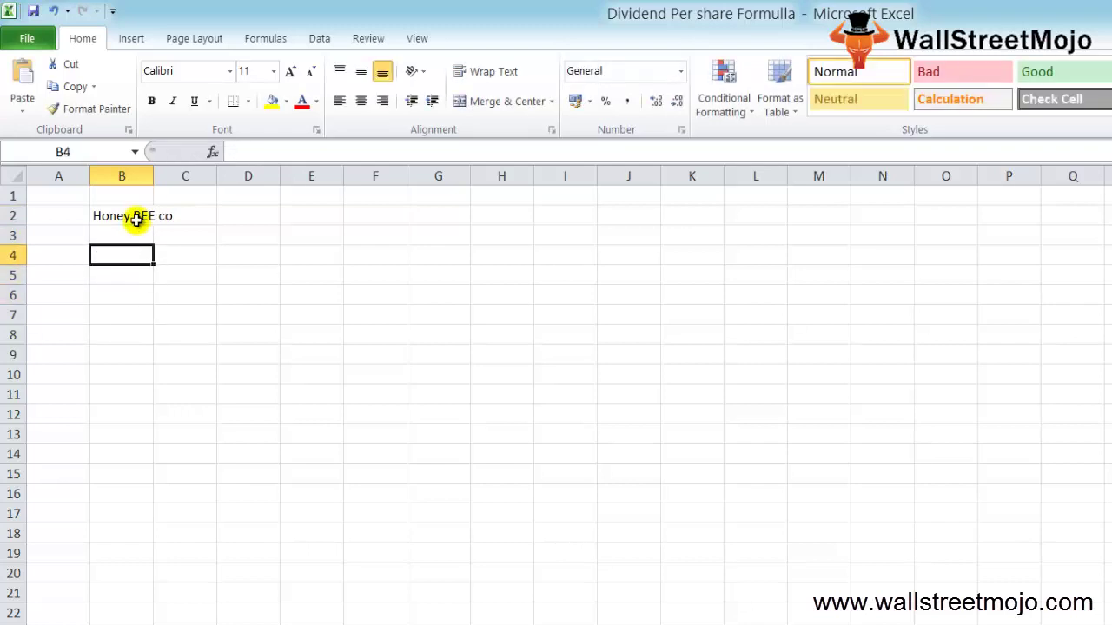
type("Annual Div")
key("Tab")
type("20000")
key("Down")
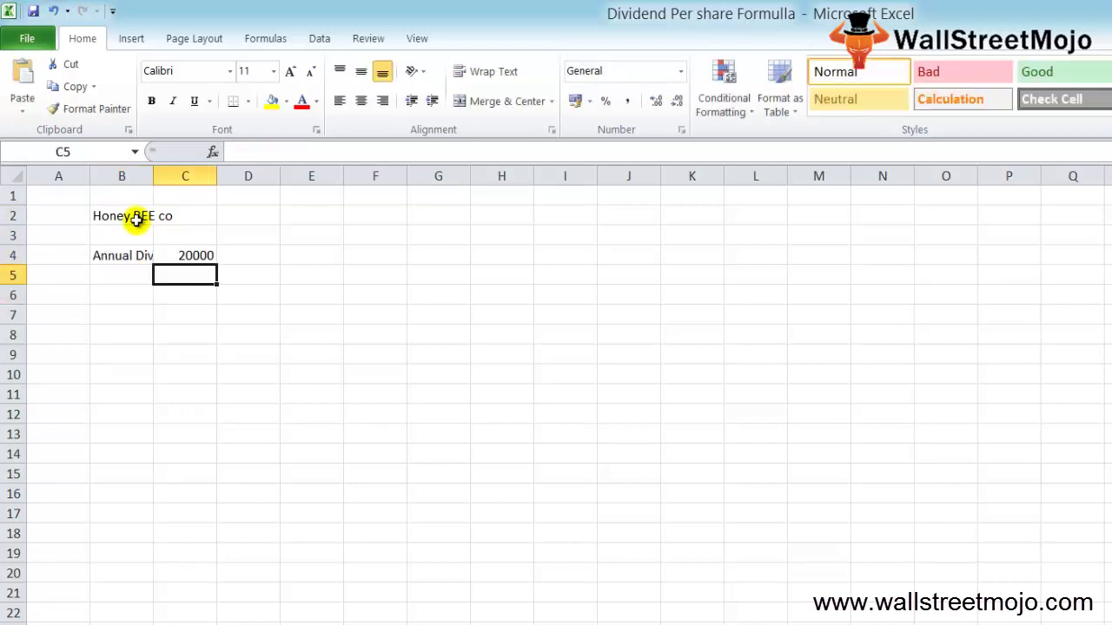
Step: Enter the label "BEG" in B5 with the value 4000 in C5
key("Left")
key("Down")
key("Up")
key("F2")
type("BEG")
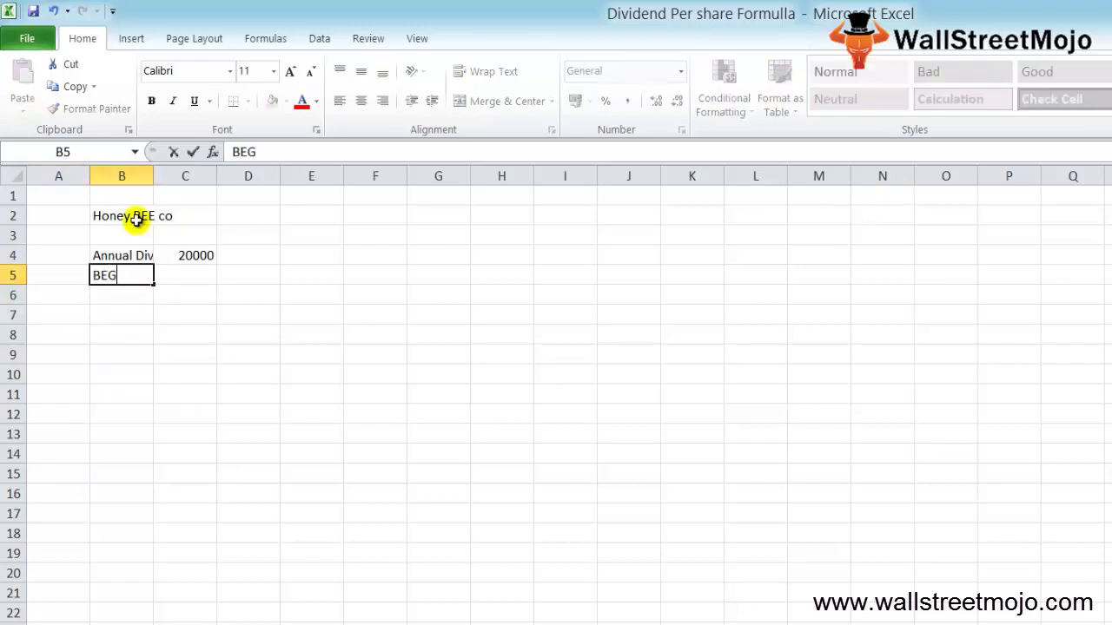
key("Return")
key("Up")
key("Right")
type("4000")
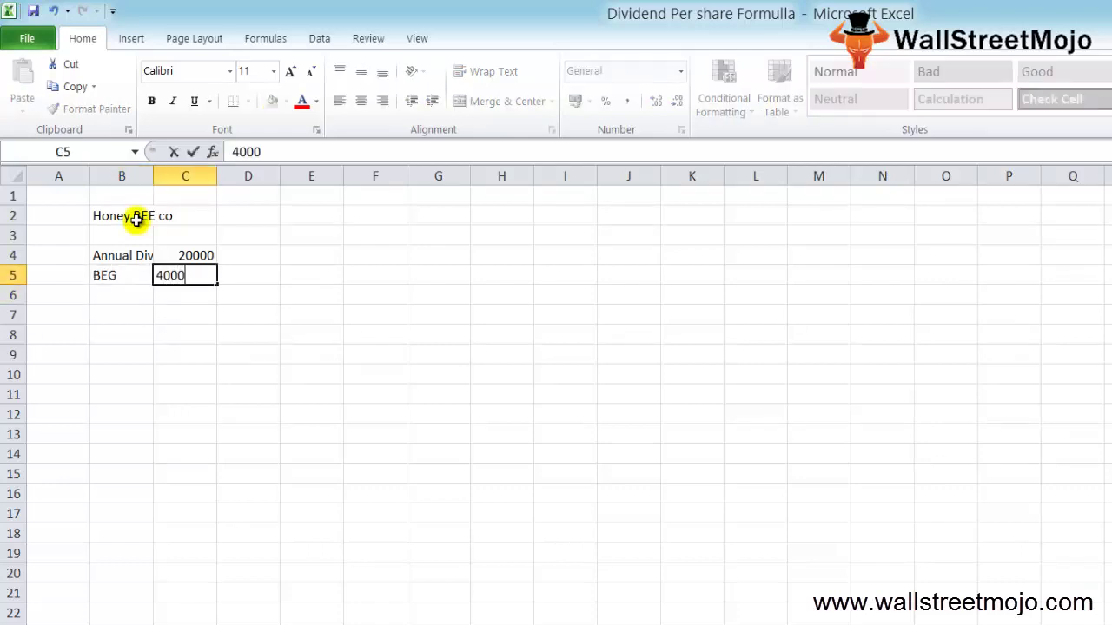
key("Return")
Step: Enter the label "Ending" in B6 with the value 7000 in C6
key("Left")
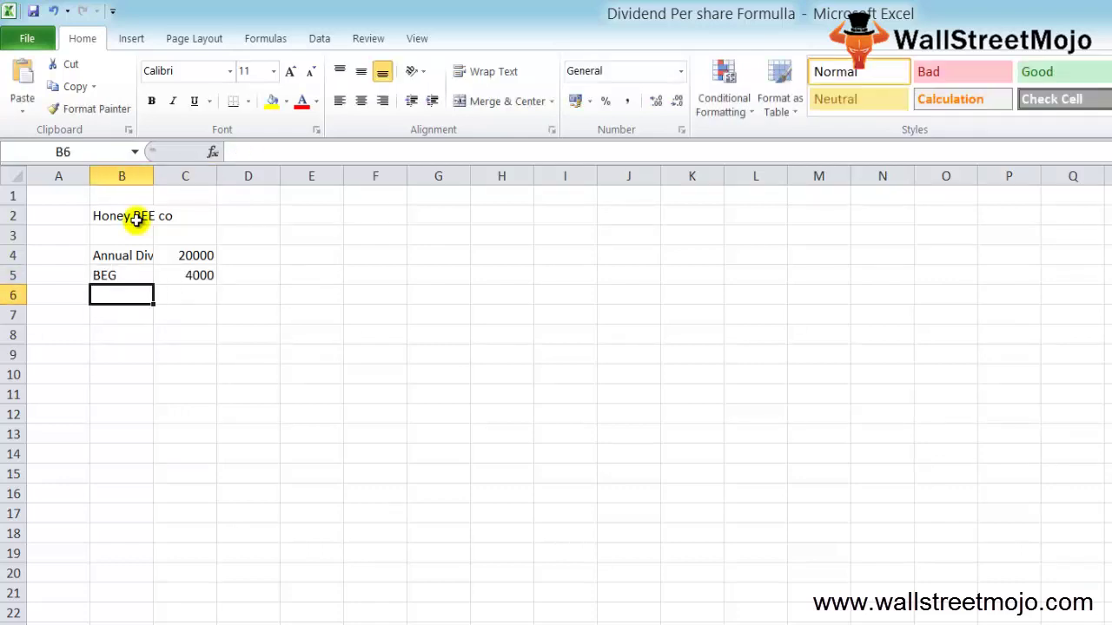
type("Ending")
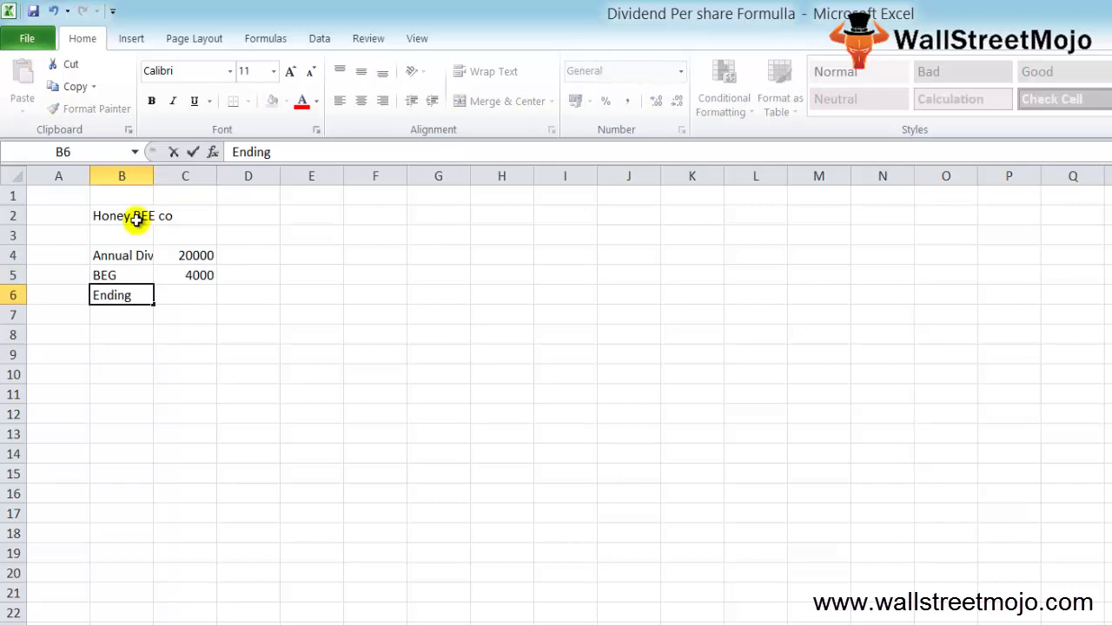
key("Right")
type("7000")
key("Return")
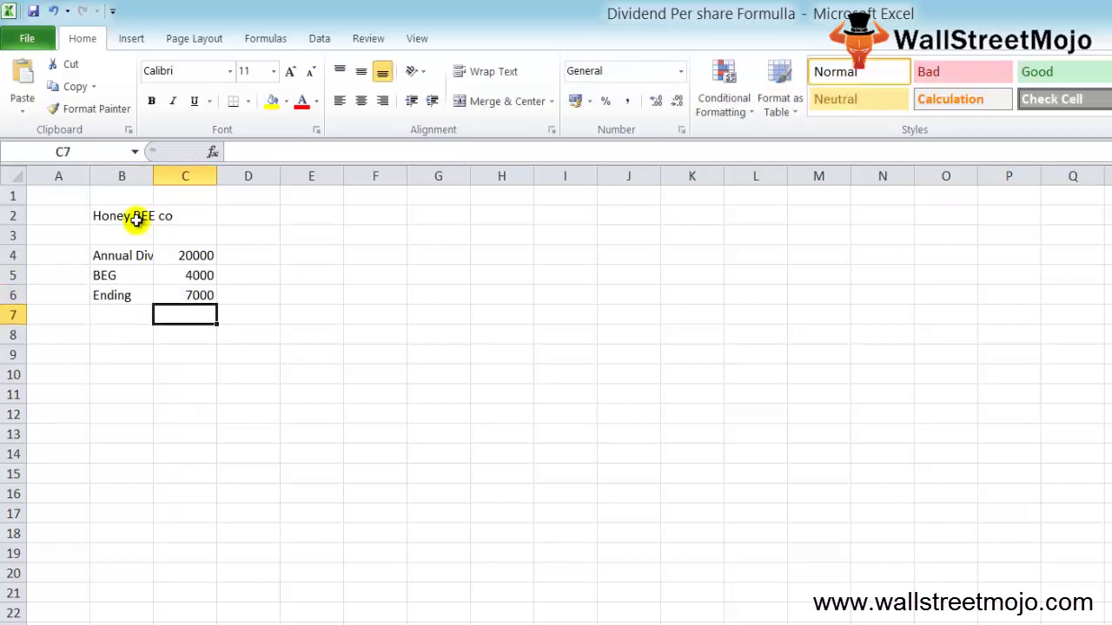
Step: Enter the label "DPS" in cell B8, leaving row 7 blank
key("Left")
key("Down")
key("Up")
key("Down")
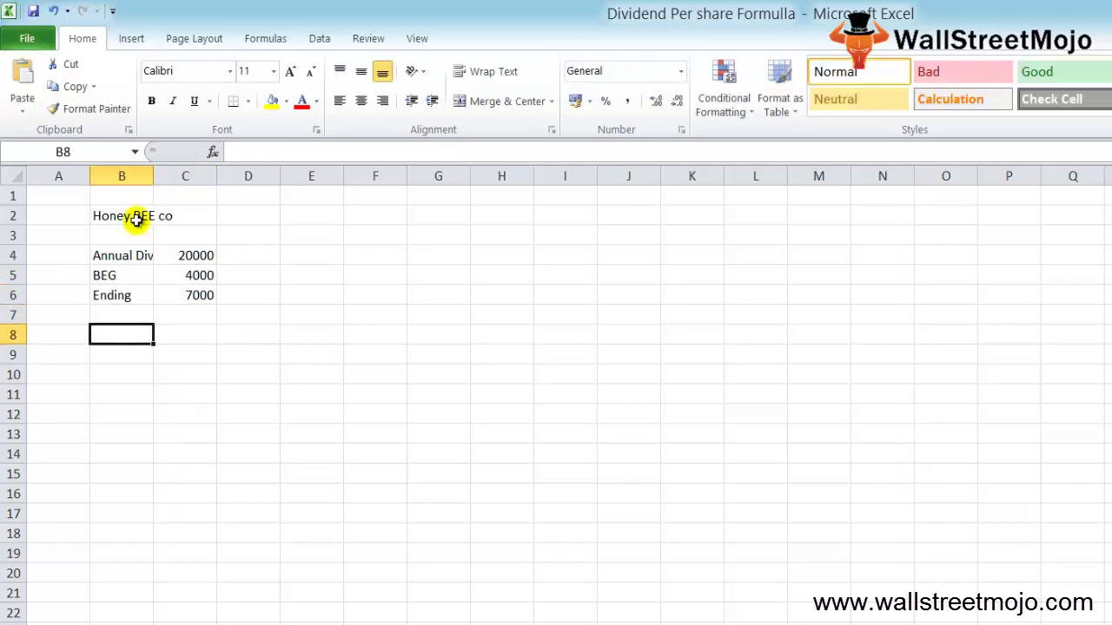
type("DPS")
key("Return")
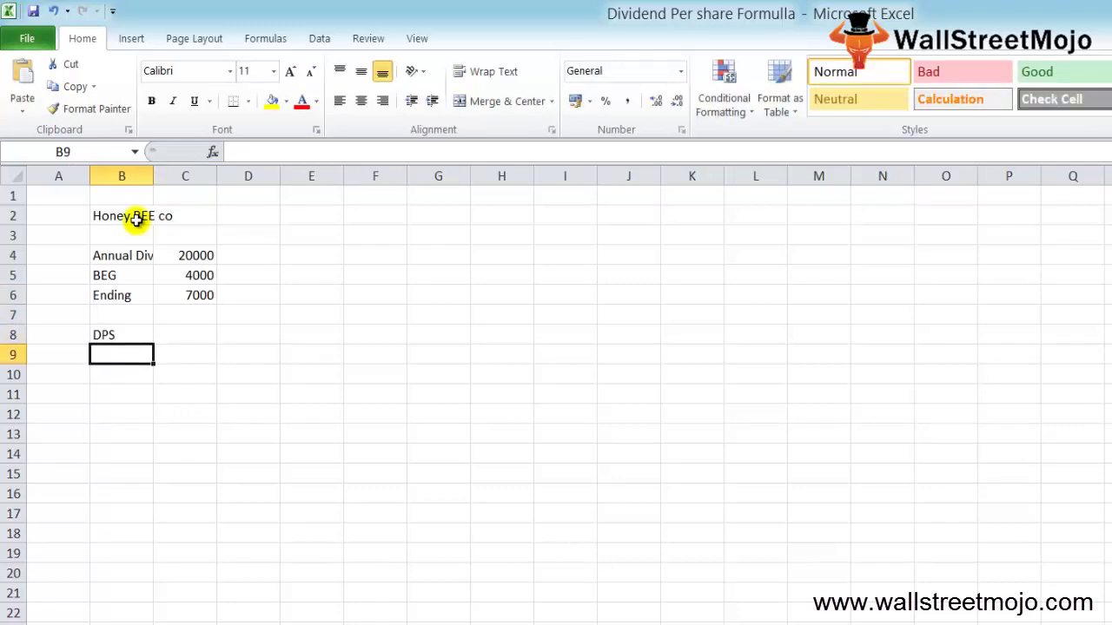
Step: Label cell B11 "Simple Average" and add the beginning and ending shares in C11 with the formula =C5+C6
key("Down")
key("Down")
type("Simple Average")
key("Tab")
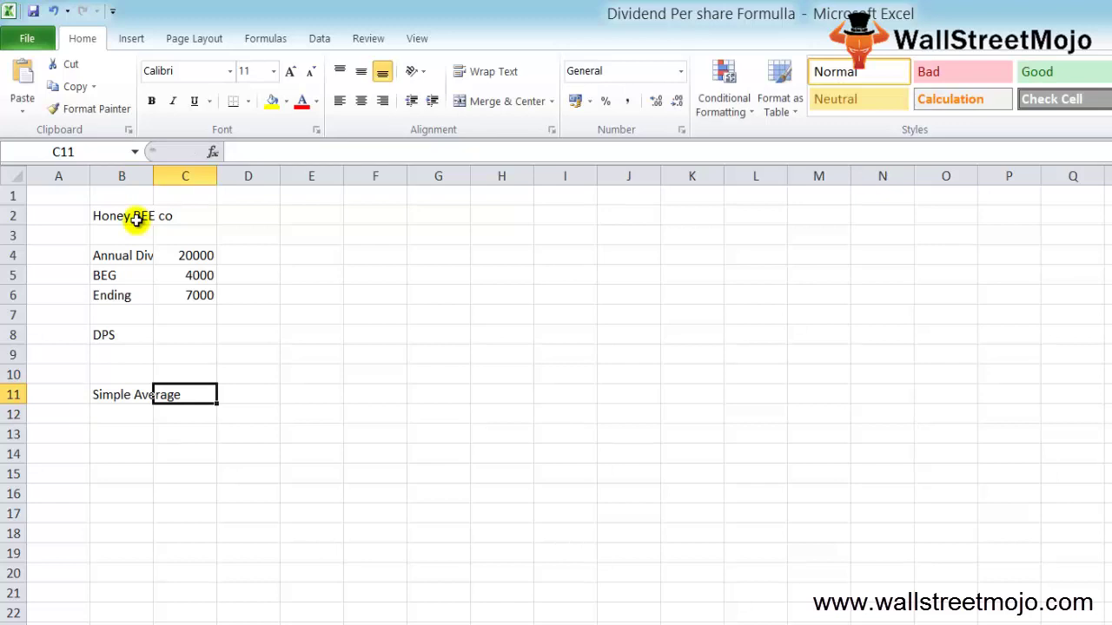
type("=")
key("Up")
key("Up")
key("Up")
key("Up")
key("Up")
key("Up")
type("+")
key("Up")
key("Up")
key("Up")
key("Up")
key("Up")
key("ctrl+Return")
Step: Calculate the average number of shares in D11 by dividing the sum in C11 by 2
key("Right")
type("=")
key("Left")
type("/2")
key("Return")
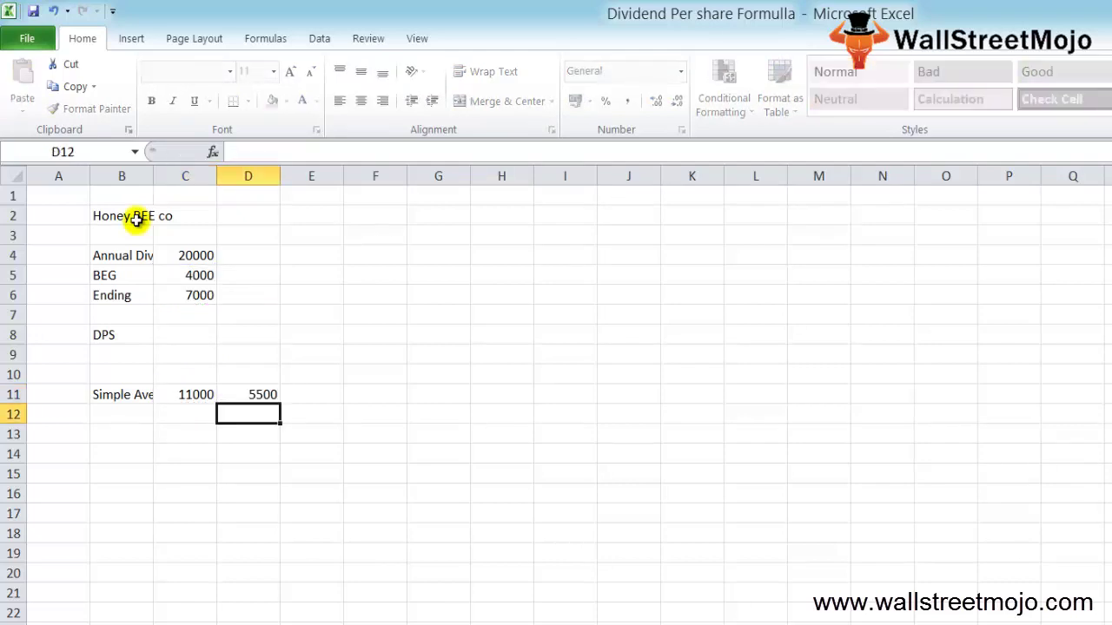
key("Up")
key("Left")
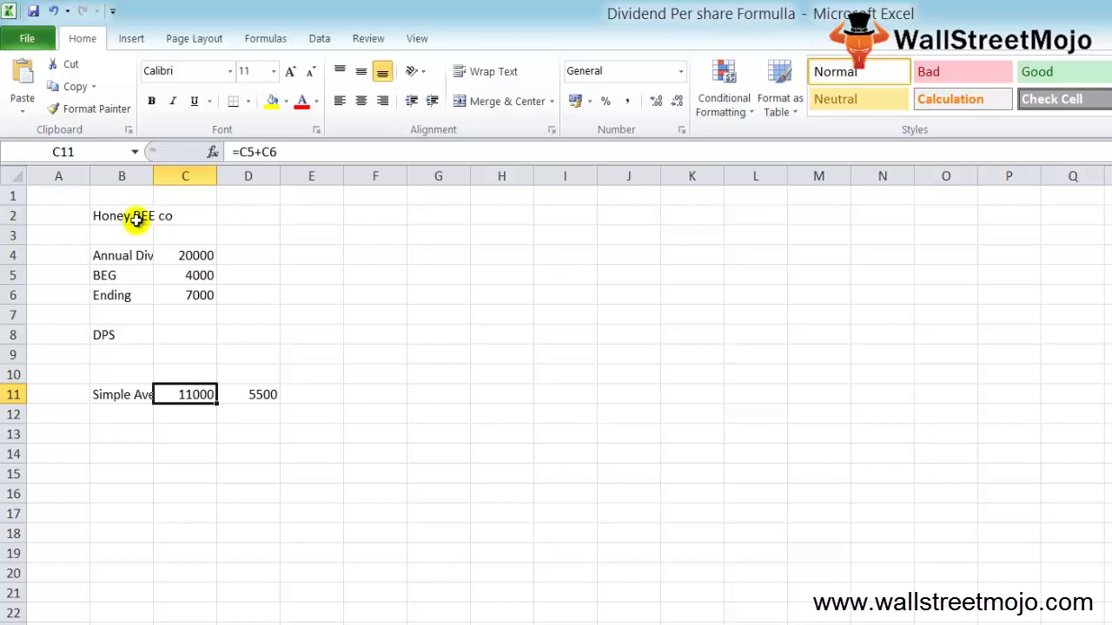
Step: Copy the Annual Div label and its value from B4:C4 to B13:C13
key("Right")
key("Left")
key("Left")
key("Down")
key("Down")
key("Up")
key("Up")
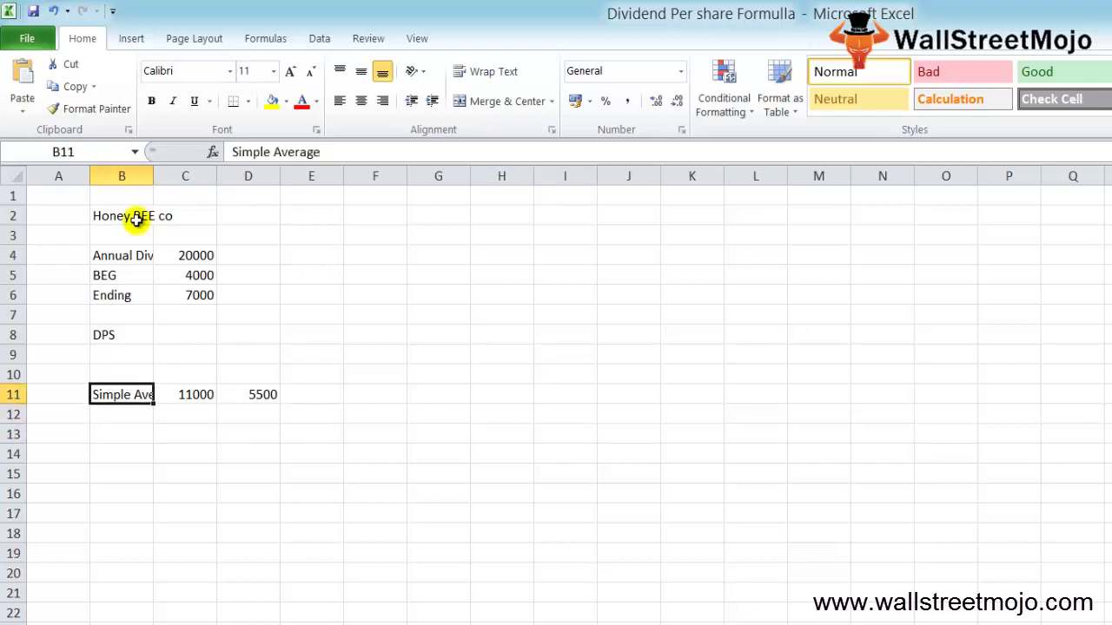
key("Up")
key("Up")
key("Up")
key("Up")
key("Up")
key("Up")
key("Up")
key("shift+Right")
key("ctrl+c")
key("Down")
key("Down")
key("Down")
key("Down")
key("Down")
key("Down")
key("Down")
key("Down")
key("Down")
key("shift+Right")
key("ctrl+v")
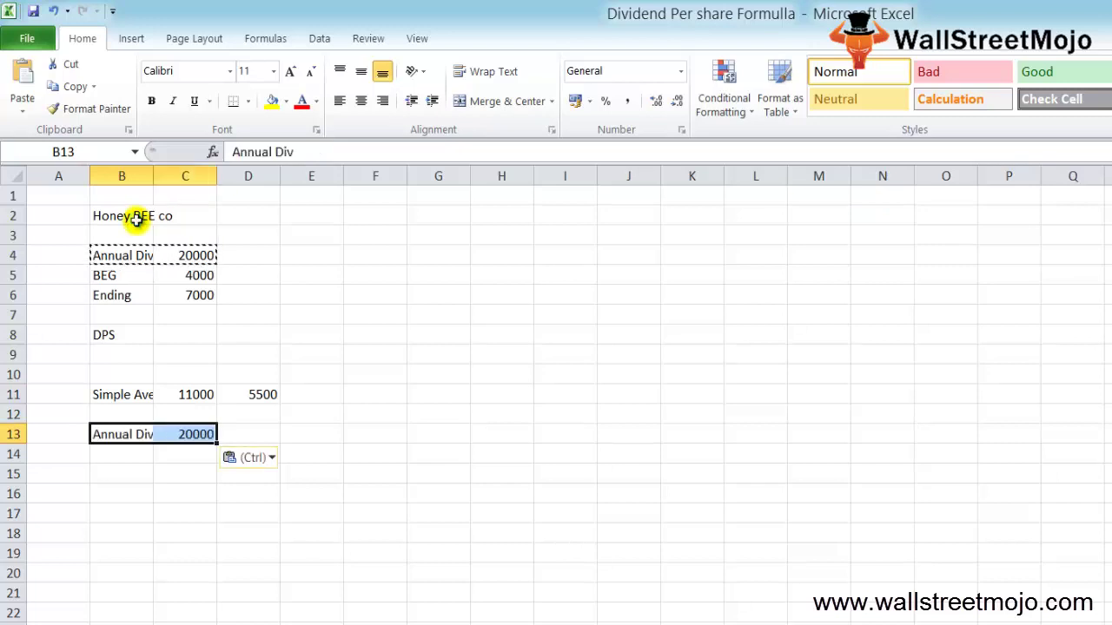
Step: Move the annual dividend value from C13 to D13
key("Right")
key("ctrl+x")
key("Right")
key("ctrl+v")
Step: Write out the formula with "DPS Formulla" in B15, "Annual Dividend" in D15 and "Number of shares" in D16
key("Down")
key("Left")
key("Left")
key("Down")
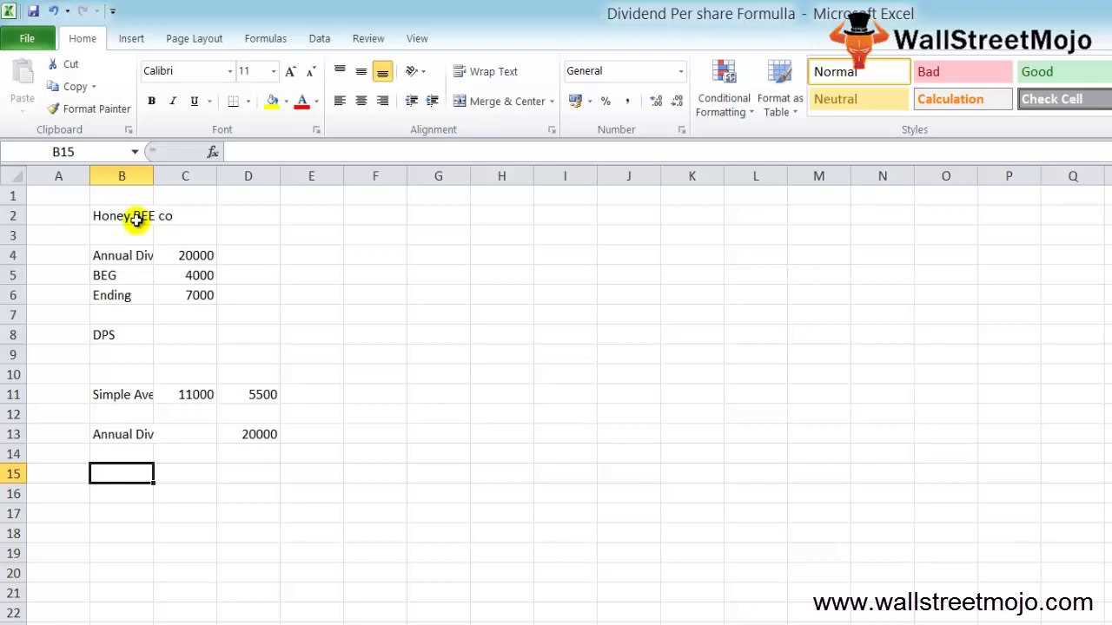
type("DPS Formulla")
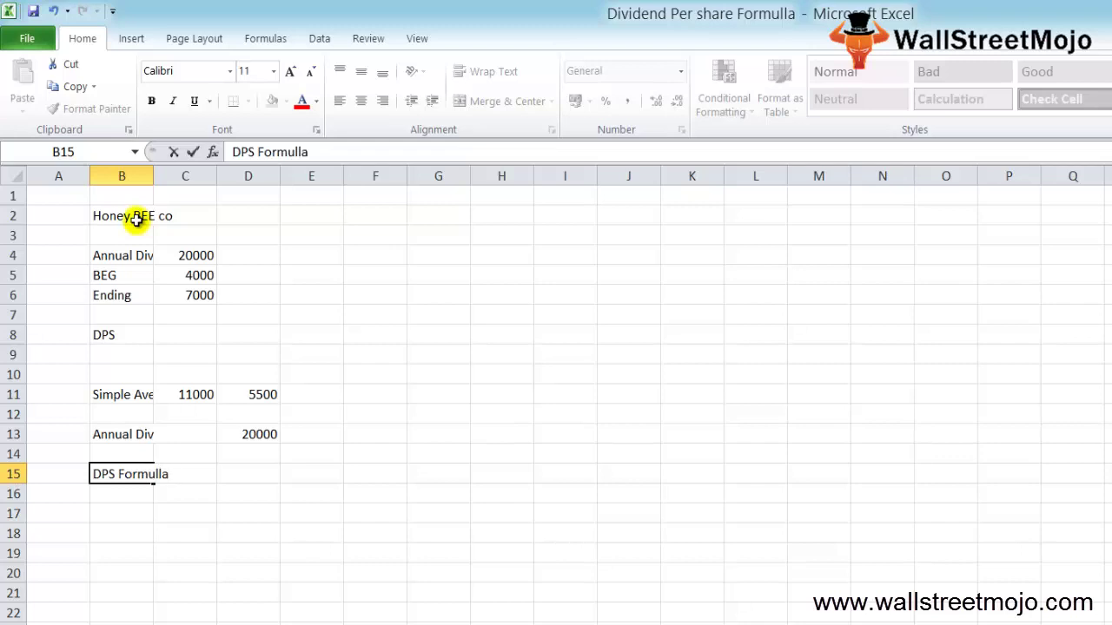
key("Tab")
key("Tab")
type("An")
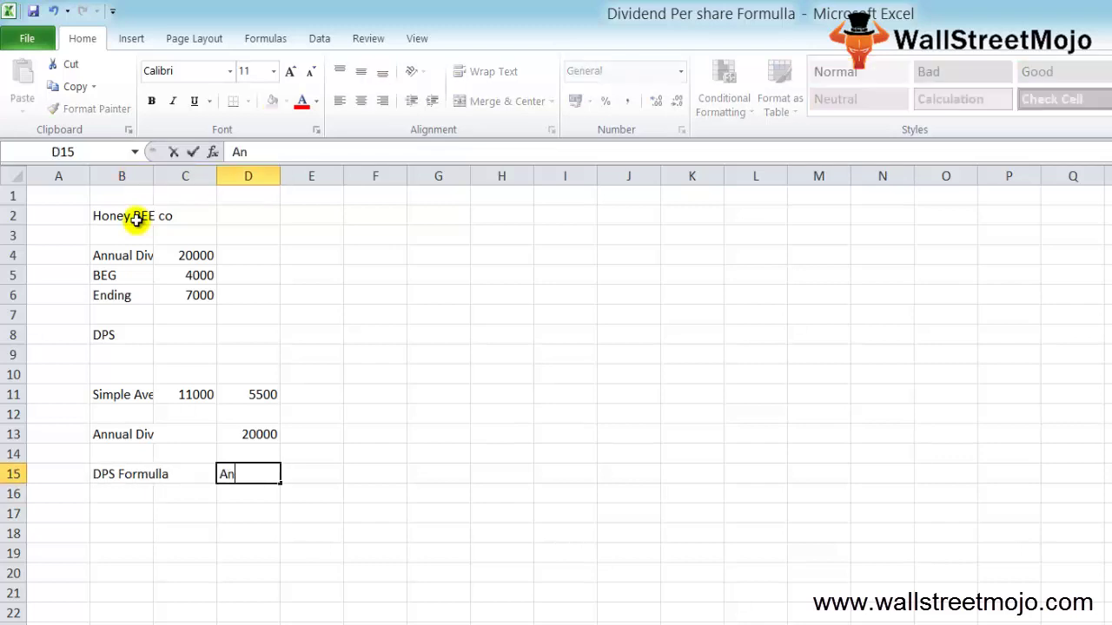
type("nual Dividend")
key("Return")
type("Number of s")
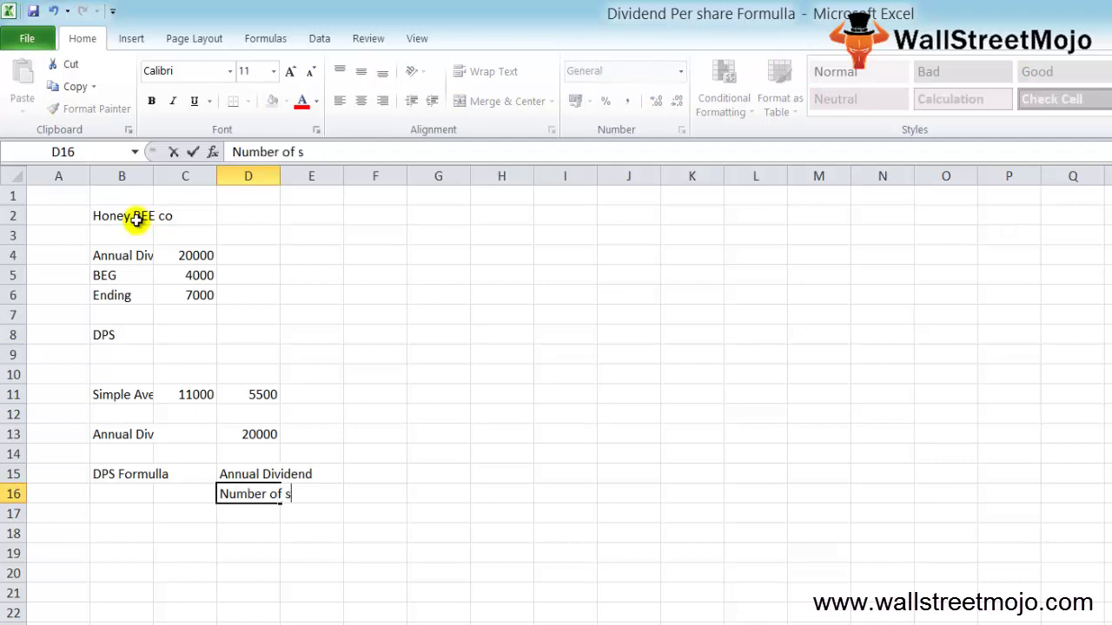
type("hares")
key("Up")
key("Right")
key("Right")
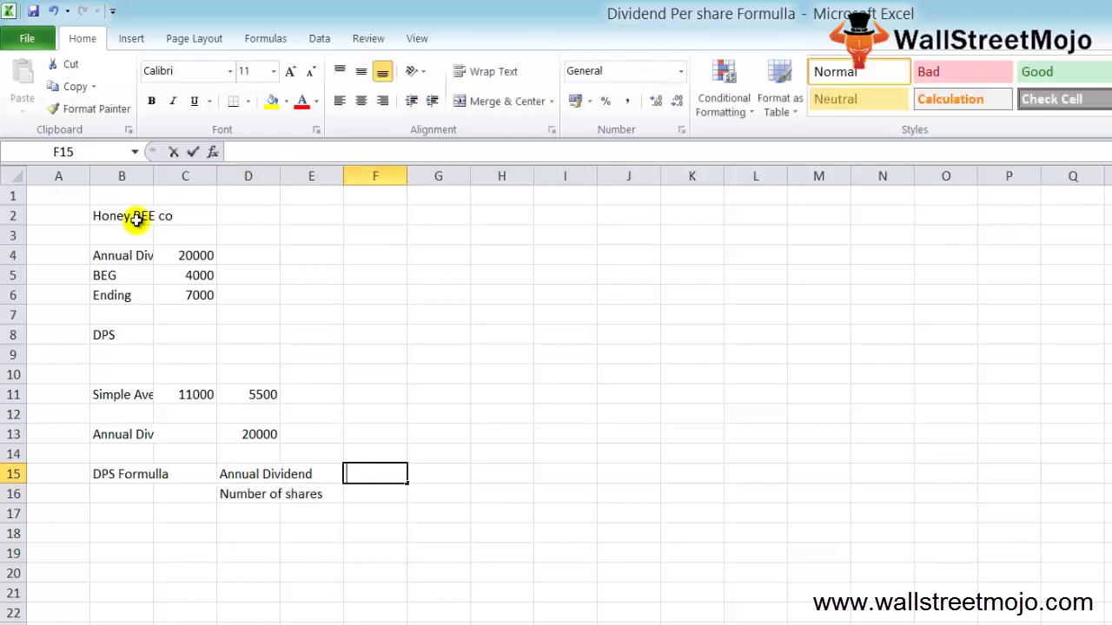
Step: Try calculating DPS in F15 from literal figures with =20000/5500
type("=20000")
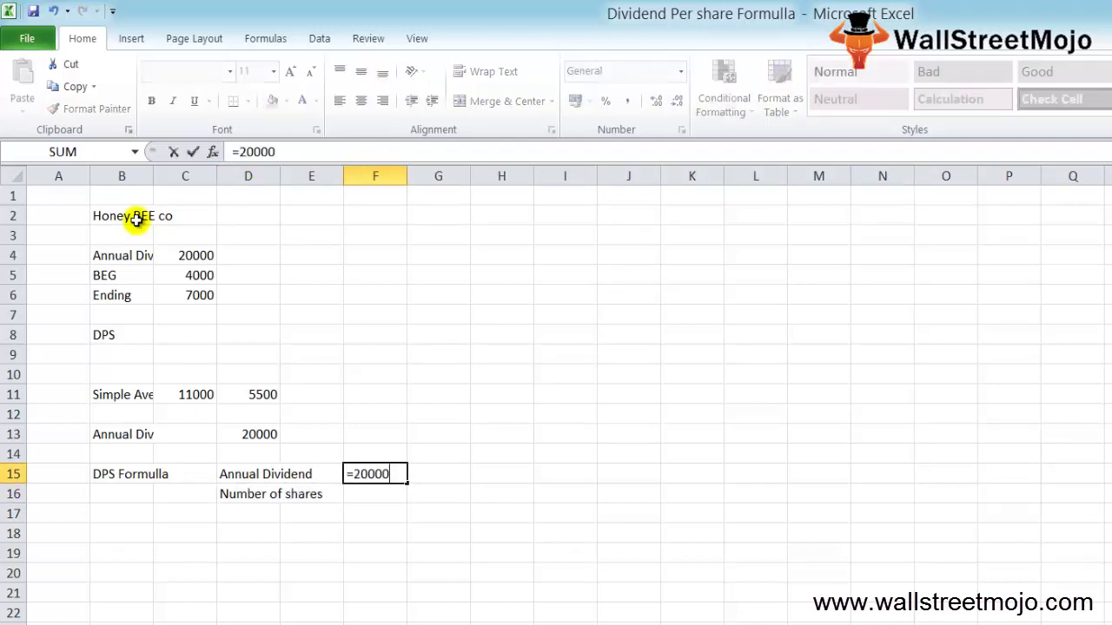
type("/5500")
key("ctrl+Return")
Step: Calculate DPS in F15 by dividing the annual dividend by the average shares with =D13/D11
type("=")
key("Up")
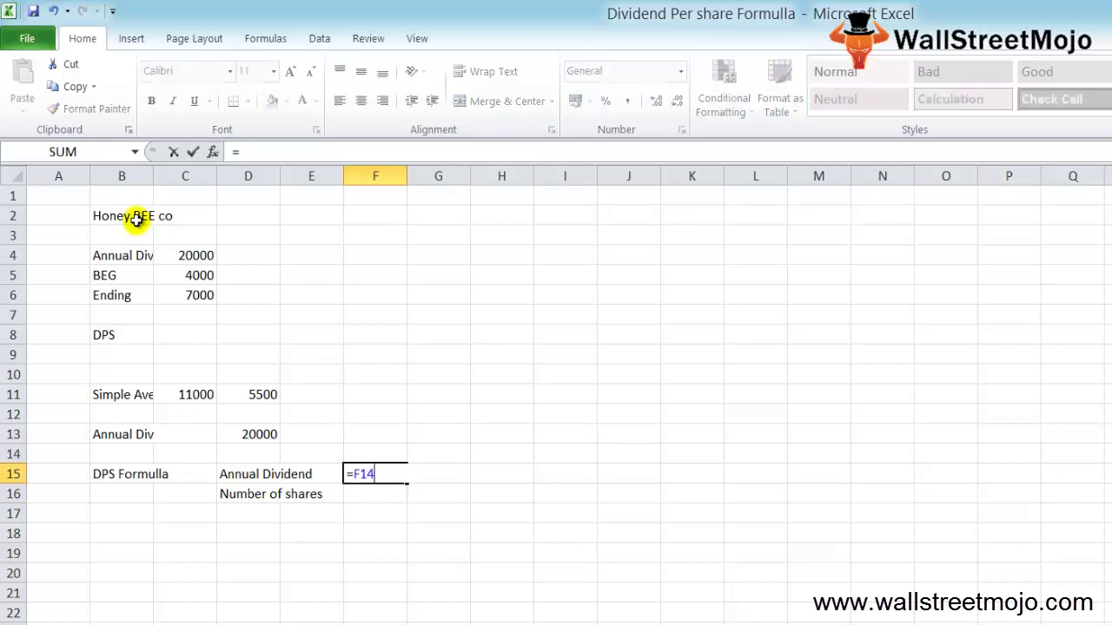
key("Up")
key("Left")
key("Left")
type("/")
key("Up")
key("Up")
key("Left")
key("Up")
key("Left")
key("ctrl+Return")
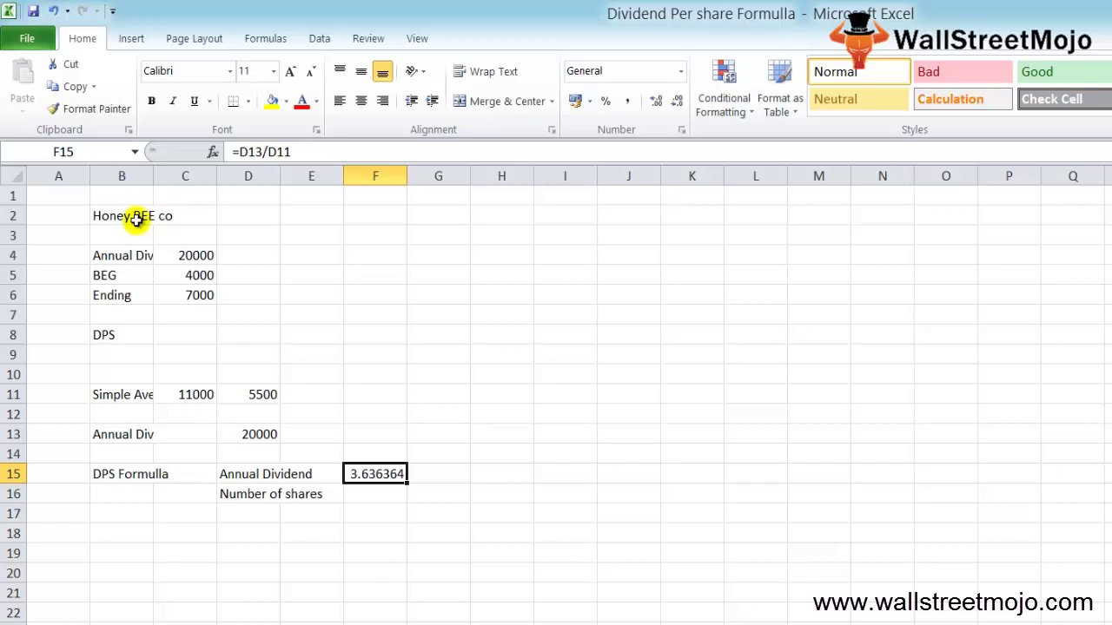
Step: Add the note "Lower DPS" in F18 with "No growth" in H18
key("Down")
key("Down")
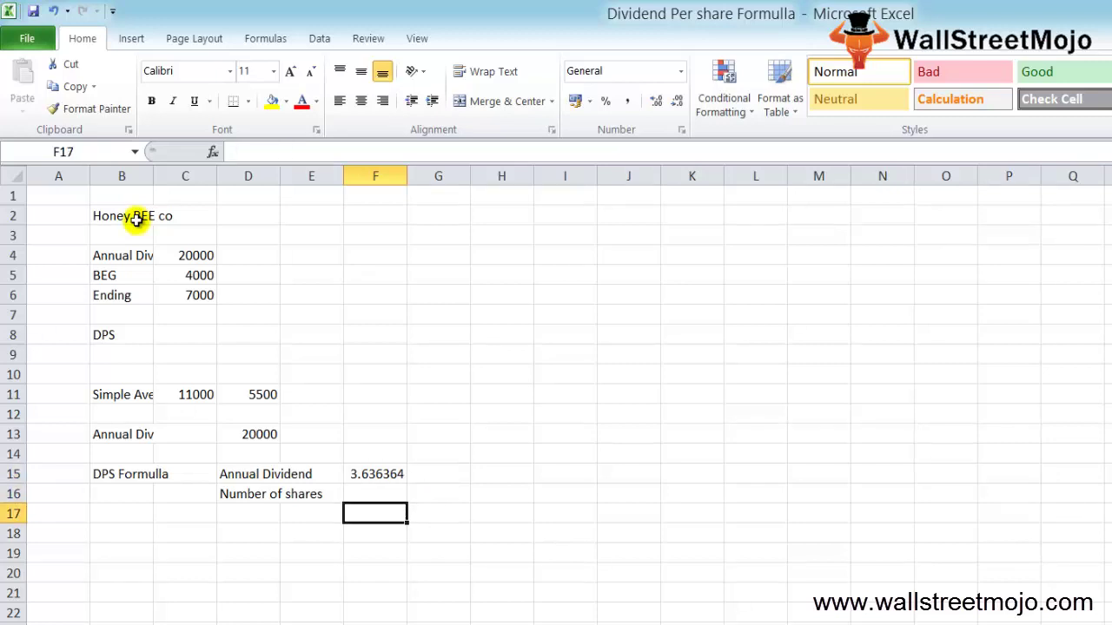
key("Down")
type("Lower DPS")
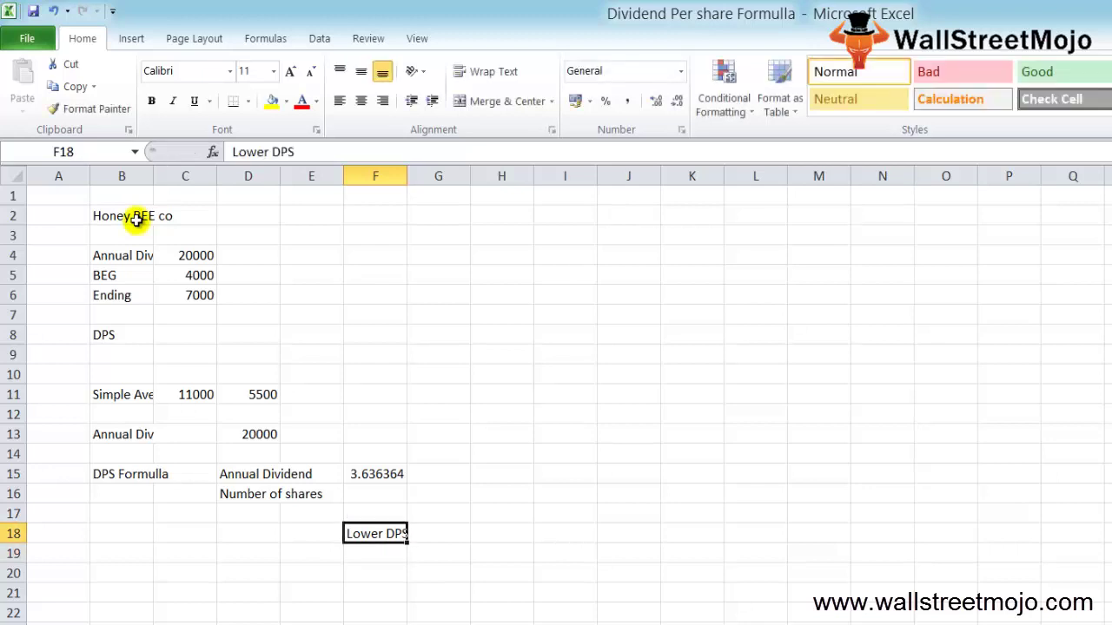
key("Right")
key("Right")
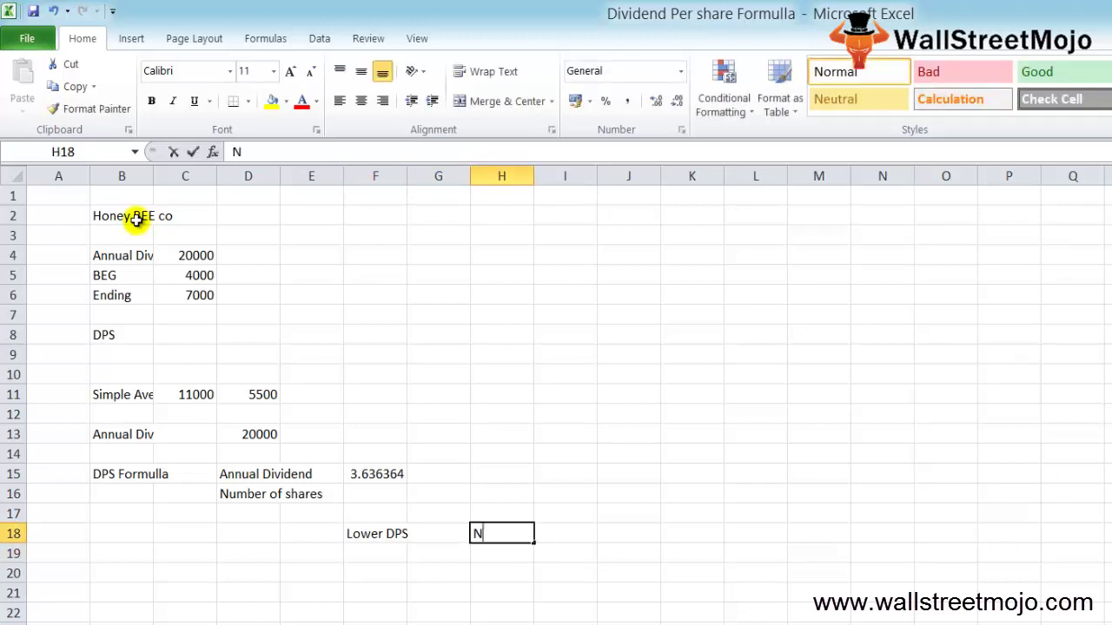
type("No groet")
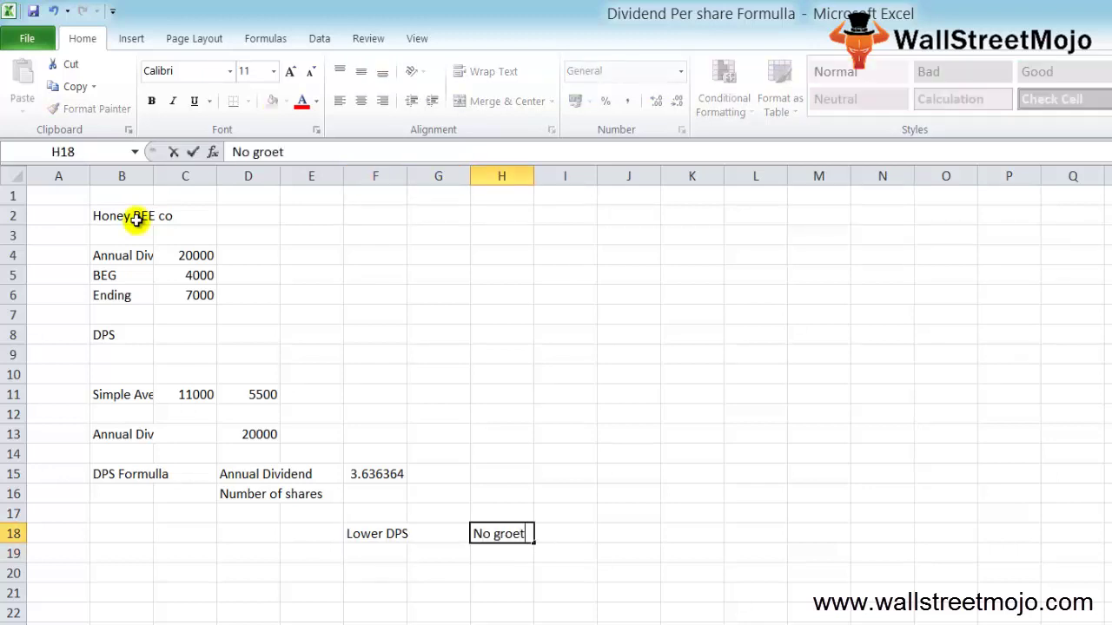
key("BackSpace")
key("BackSpace")
type("wth")
key("Return")
key("Return")
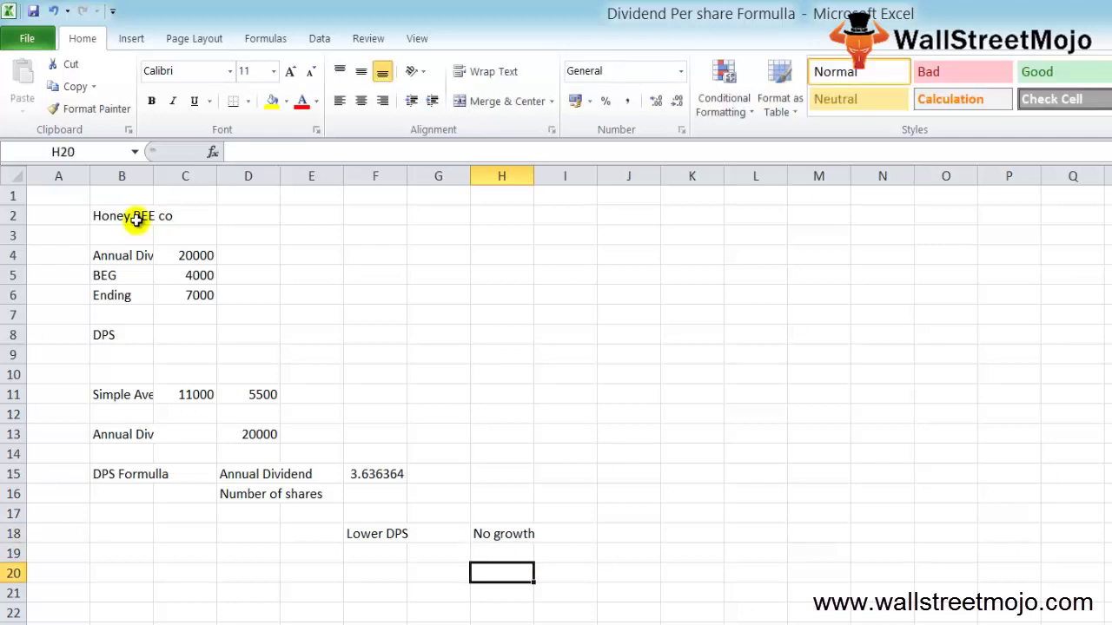
Step: Start a numbered list in row 20 with 1 in C20 and "No of shares" in D20
key("Left")
key("Down")
key("Down")
key("Down")
key("Left")
key("Left")
key("Left")
key("Left")
key("Down")
key("Down")
key("Down")
key("Down")
key("Down")
key("Down")
key("Down")
key("Down")
key("Down")
key("Down")
key("Down")
key("Down")
key("Down")
key("Down")
key("Down")
key("Down")
key("Down")
key("Down")
key("Down")
key("Down")
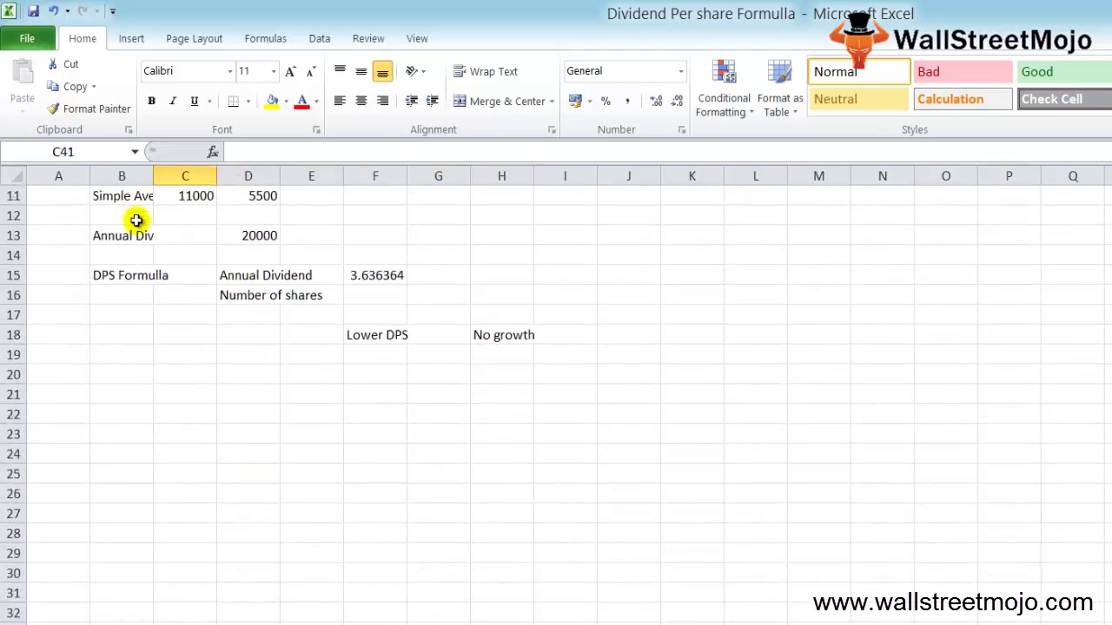
key("Up")
key("Up")
key("Up")
key("Up")
key("Up")
key("Up")
key("Up")
key("Up")
key("Up")
key("Up")
key("Up")
key("Up")
key("Up")
key("Up")
key("Up")
key("Up")
key("Up")
key("Up")
key("Up")
key("Up")
key("Right")
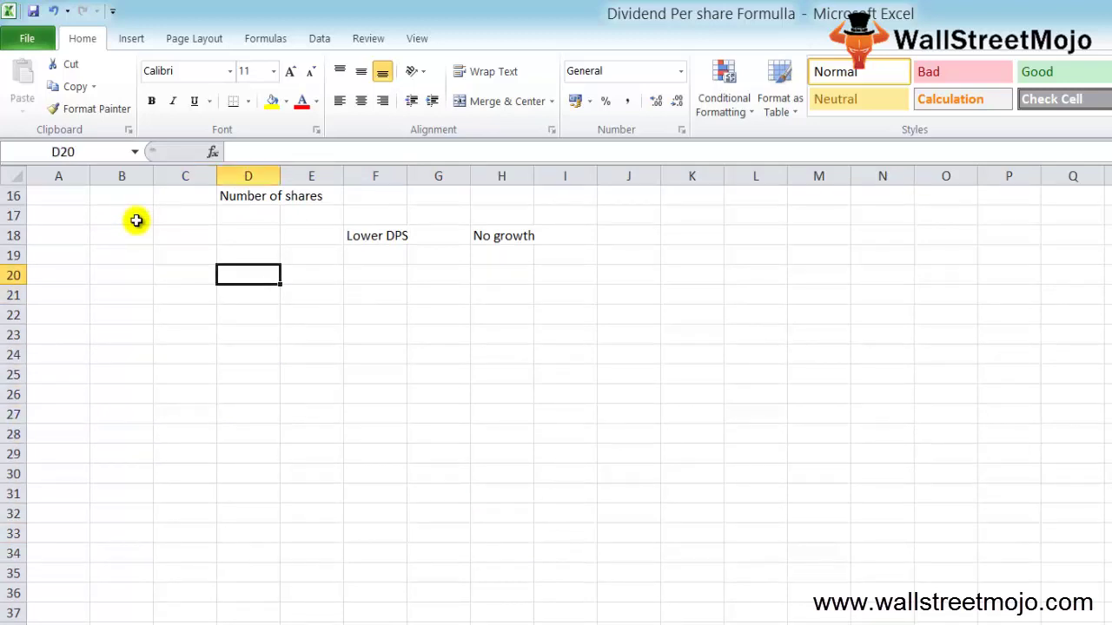
type("No of shar")
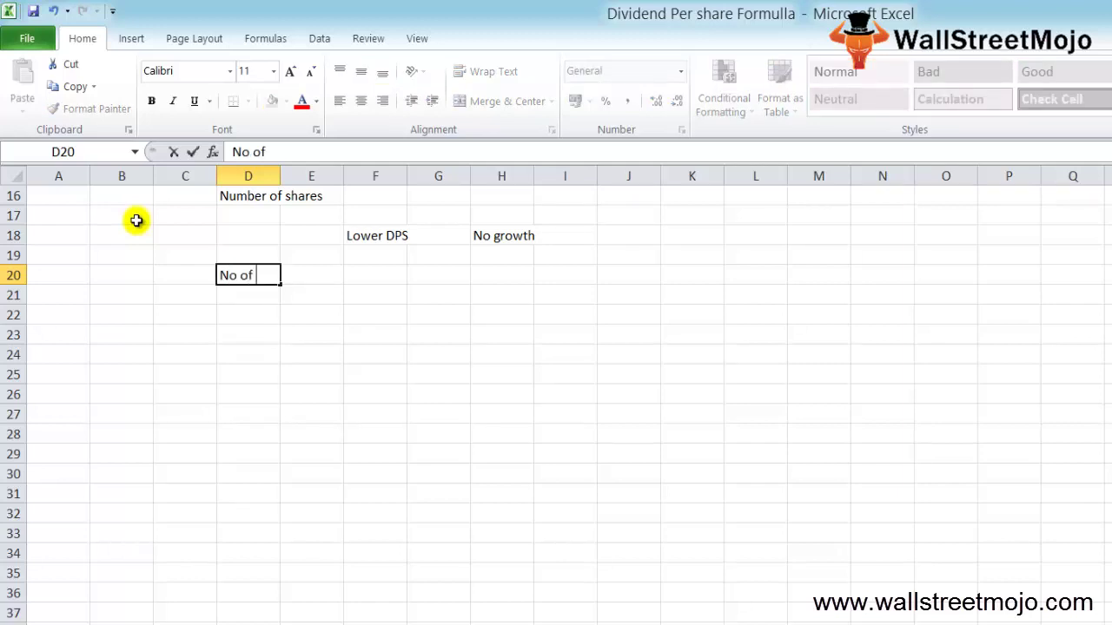
type("es")
key("Return")
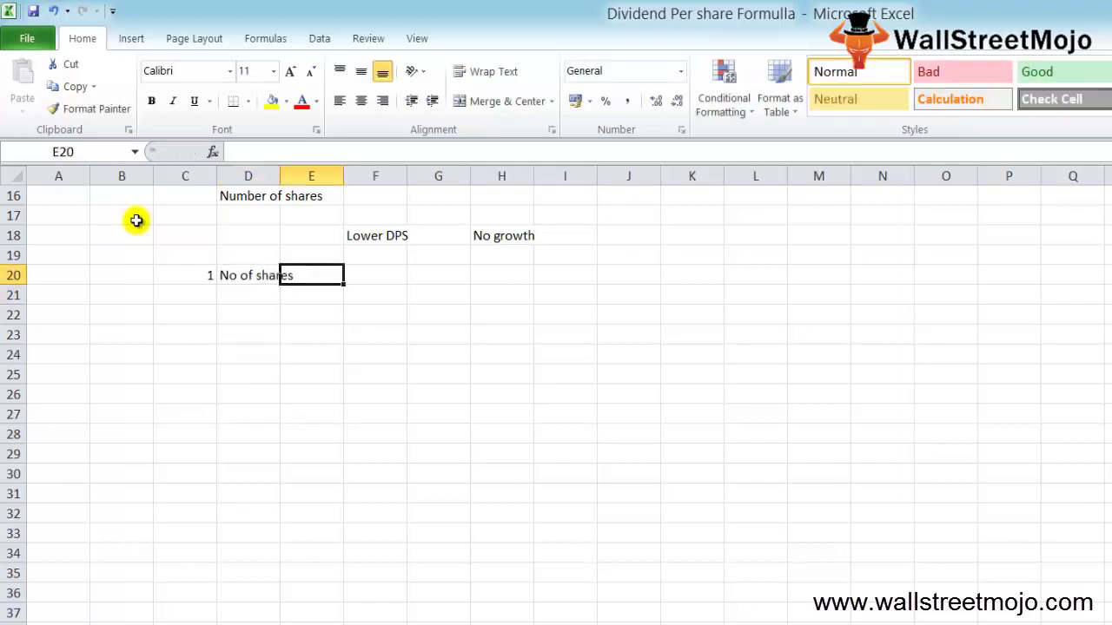
Step: Enter "Beg" in F20, "Ending" in G20 and "Weighted average" in H20 beside the number of shares item
key("Right")
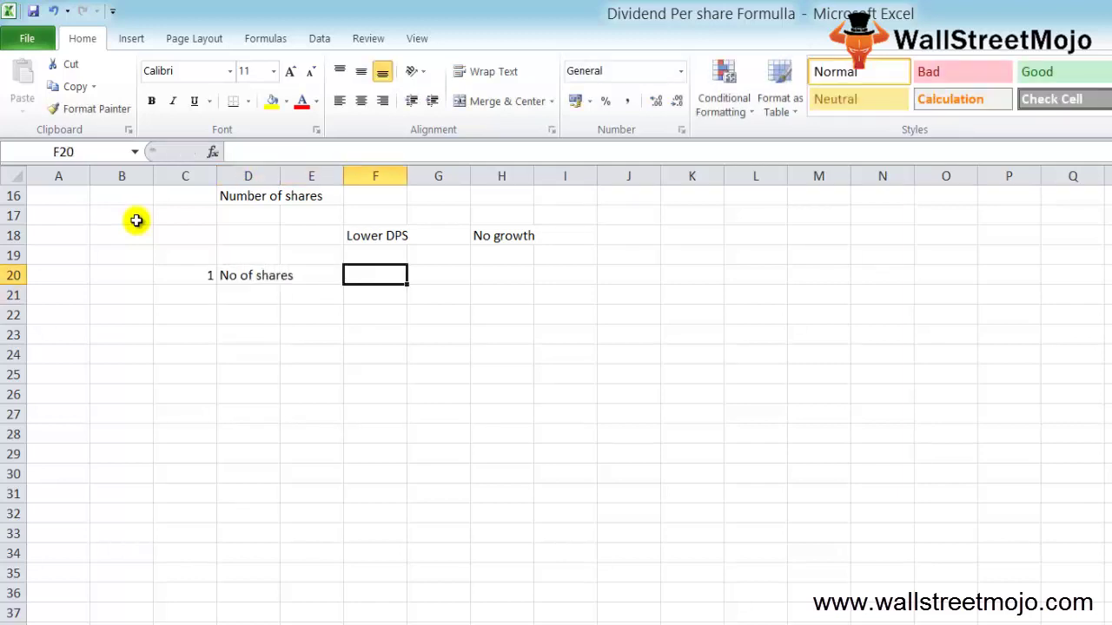
type("Beg")
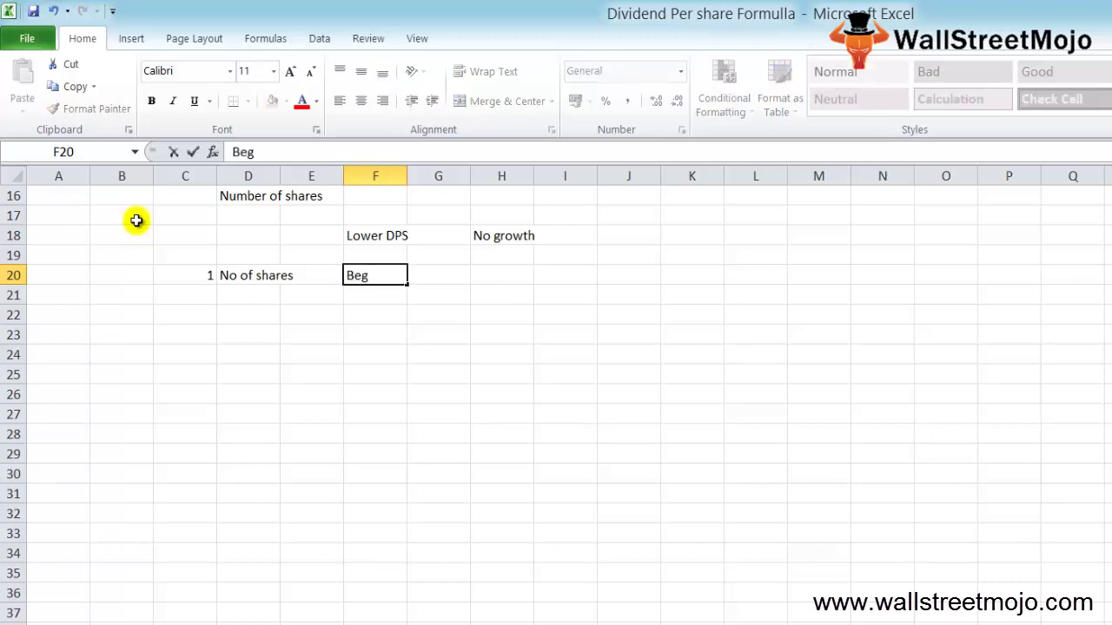
key("ctrl+Return")
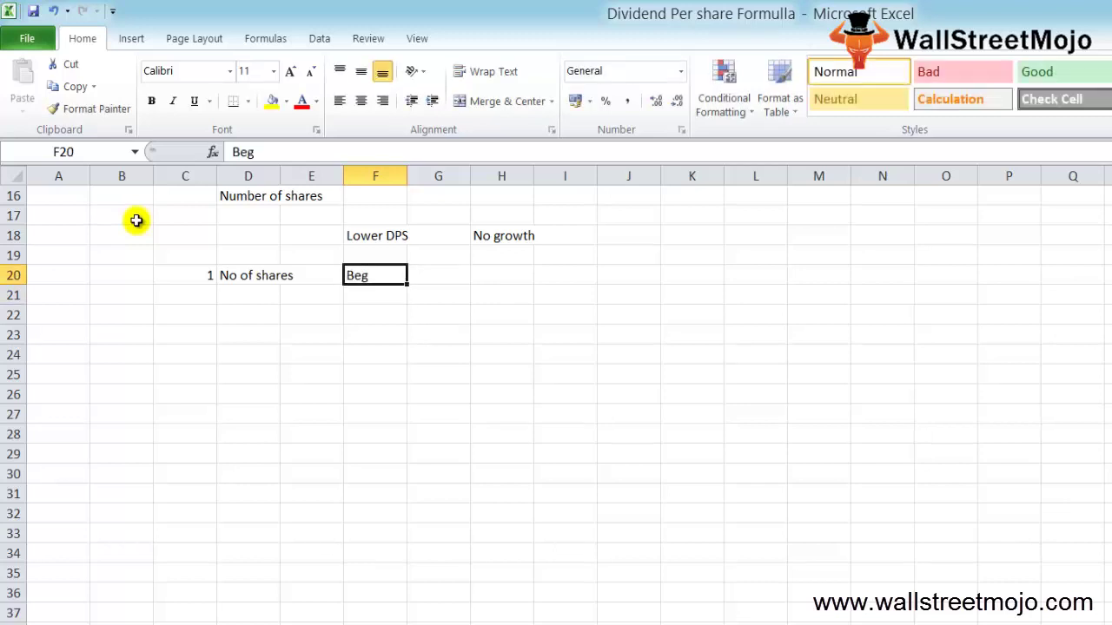
key("Right")
type("Ending")
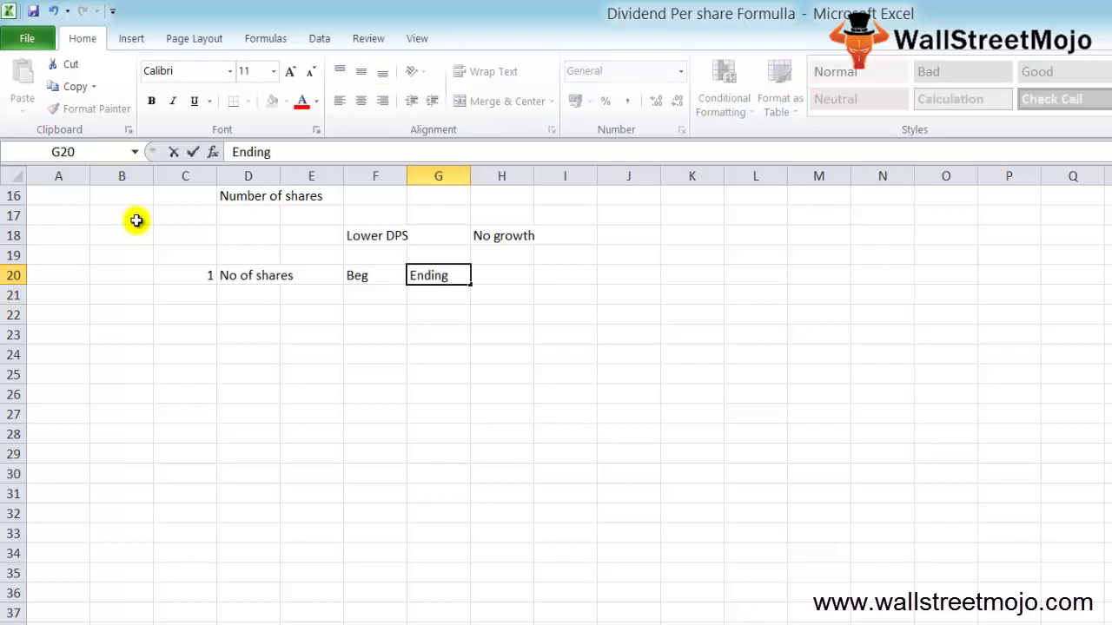
key("Return")
key("Up")
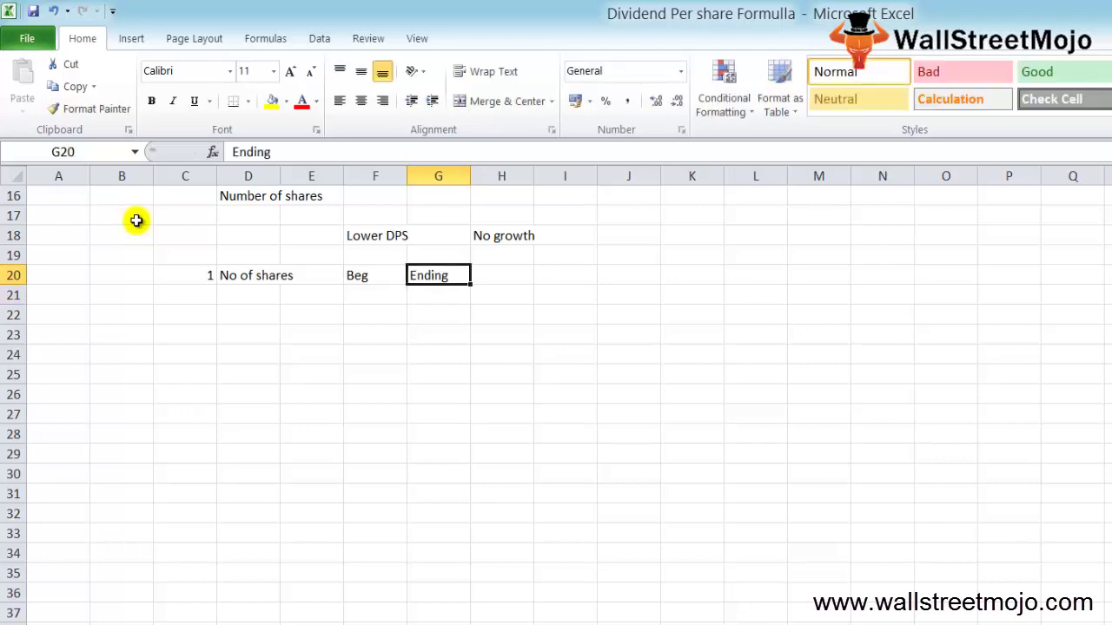
key("Right")
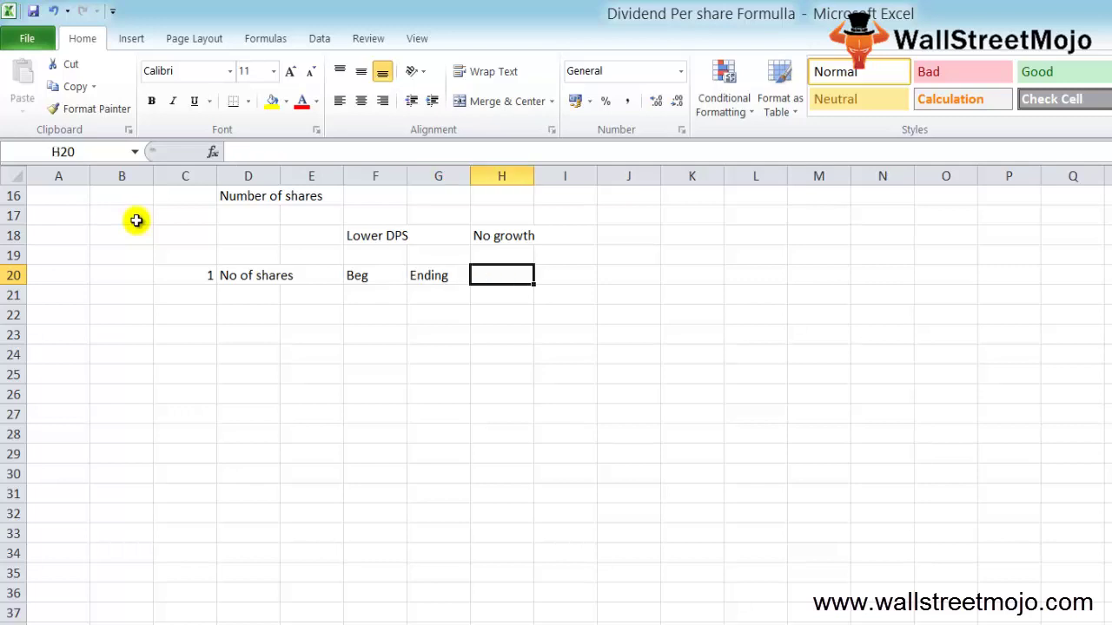
type("Weighted average")
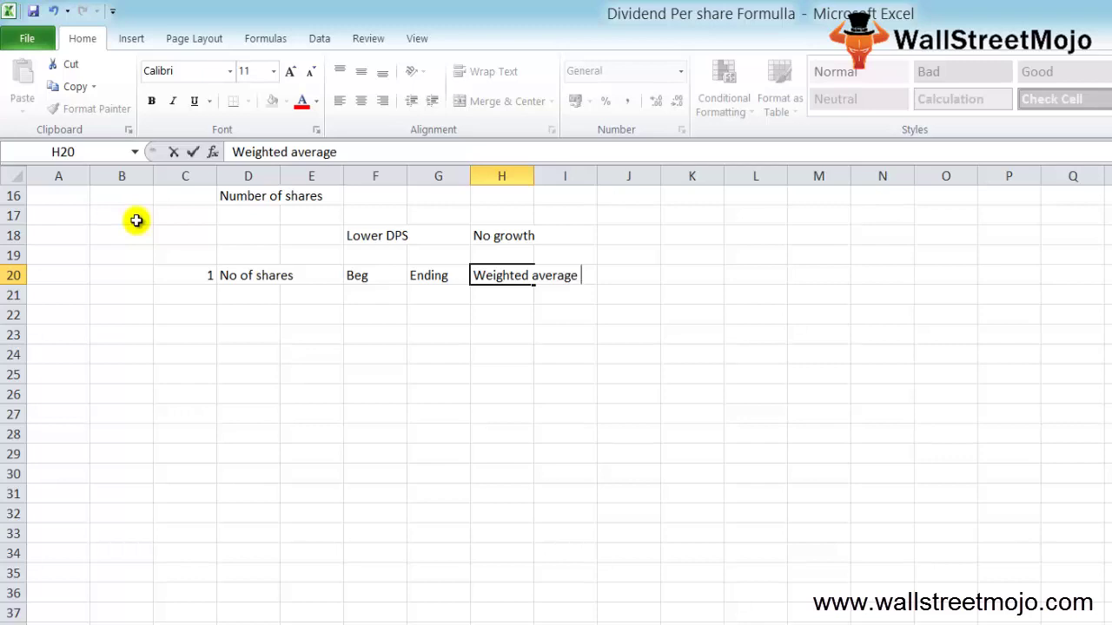
key("Return")
Step: Add the second list item with 2 in C22 and "Annual Dividend" in D22
key("Left")
key("Left")
key("Left")
key("Left")
key("Left")
key("Down")
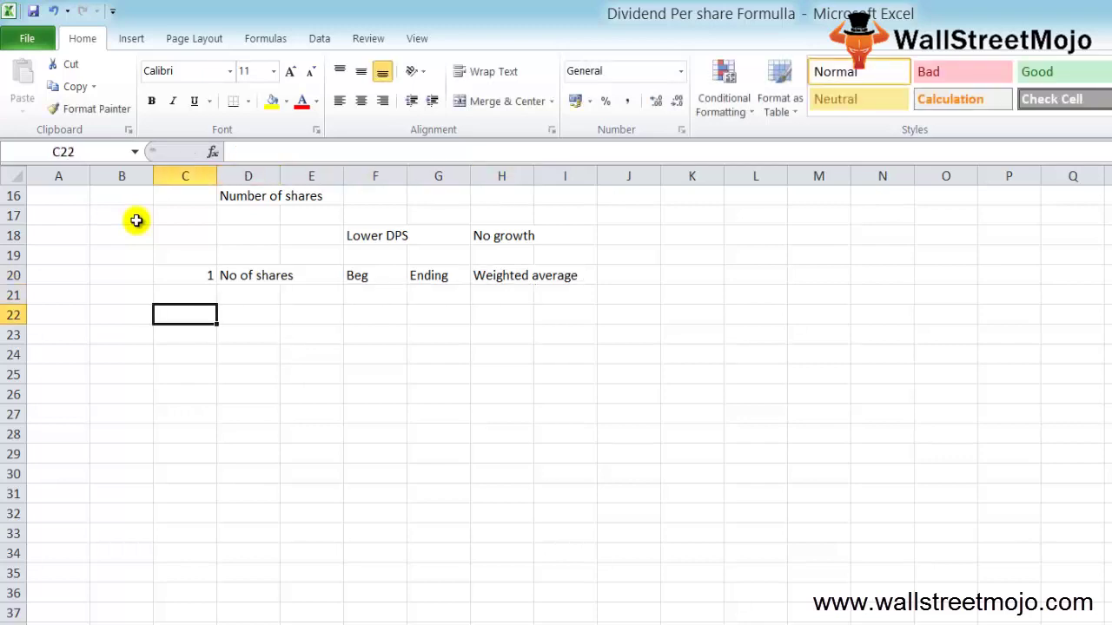
type("2")
key("Tab")
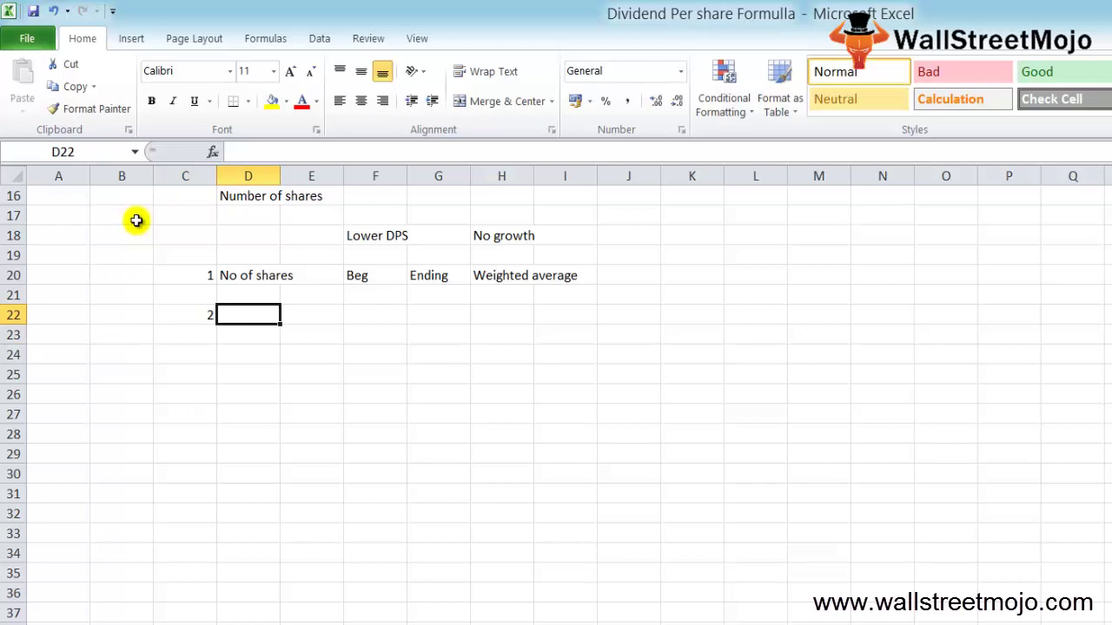
type("Annual Dividend")
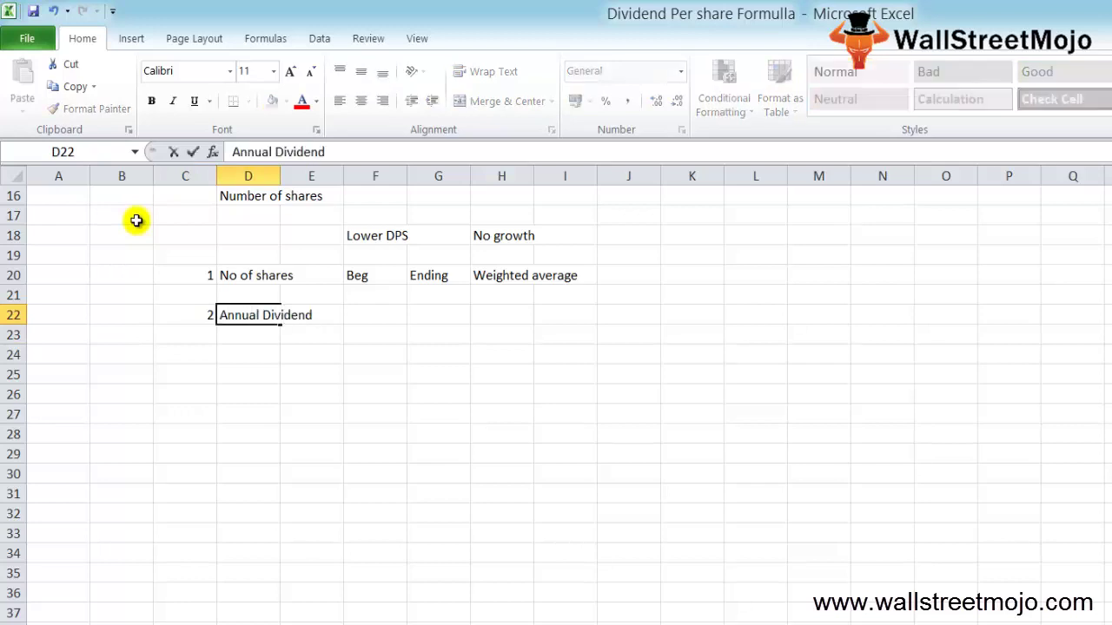
key("Tab")
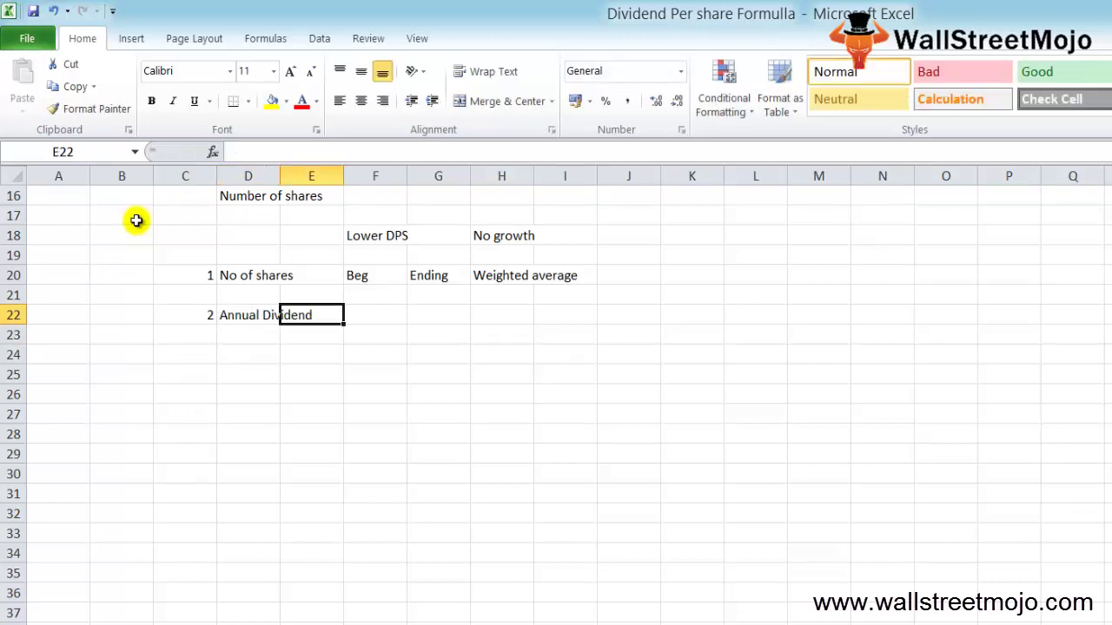
Step: Enter "EPS" in D23 and "net income" in E23 below the annual dividend item
key("Down")
key("Left")
type("EP")
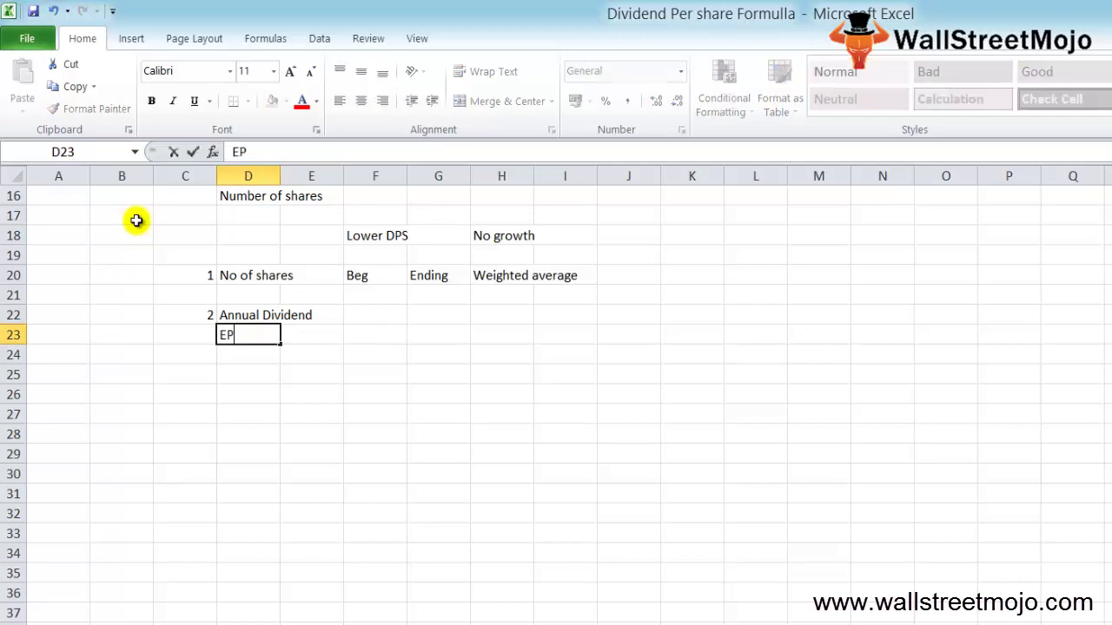
type("S")
key("Up")
key("Up")
key("Right")
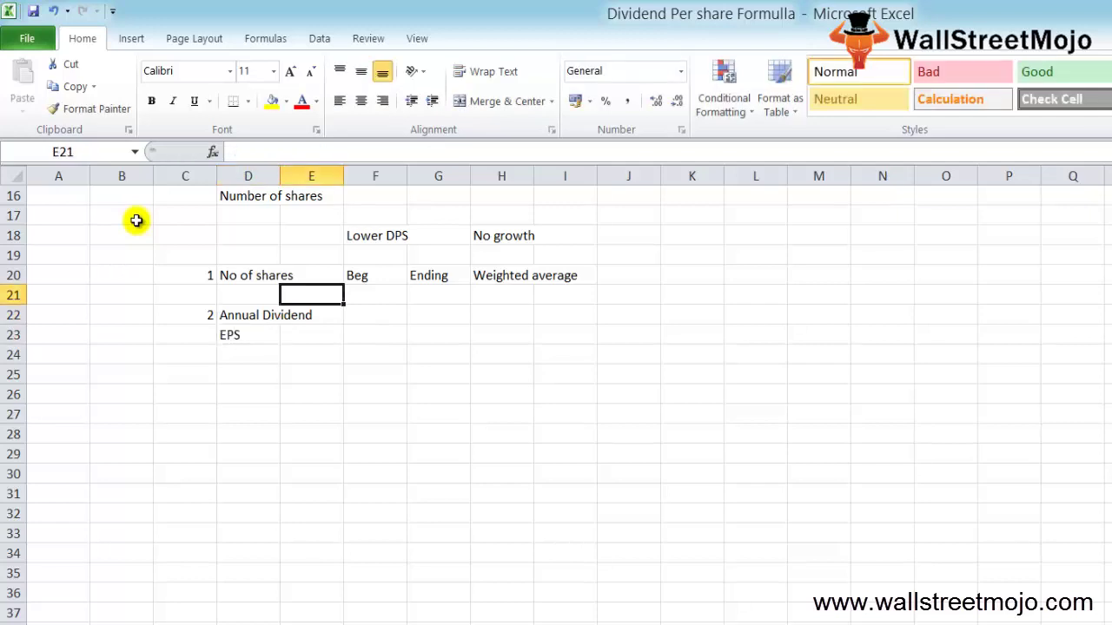
key("Down")
key("Down")
type("net income")
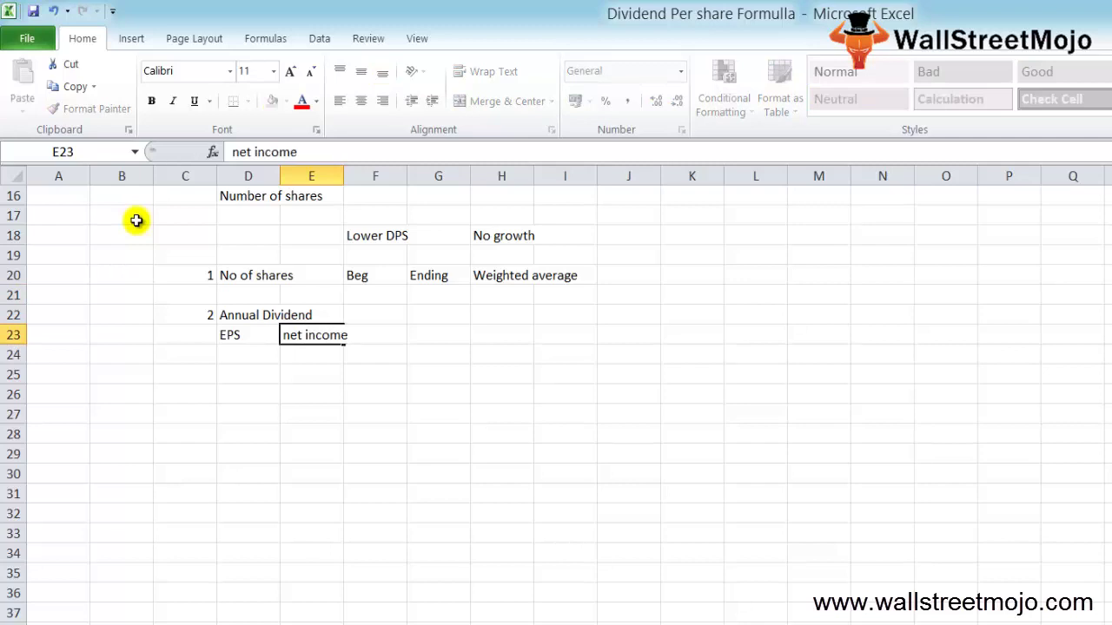
Step: Shift the "Annual Dividend" label to E22 and enter "DPS" in D22 beside the second list item
key("Up")
key("Left")
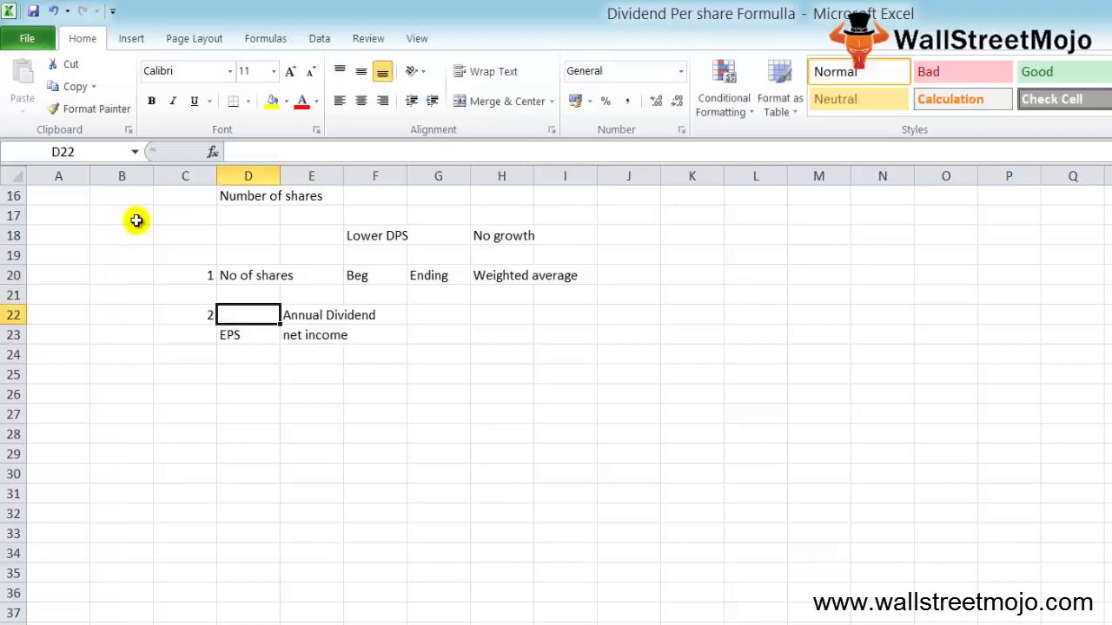
type("SPS")
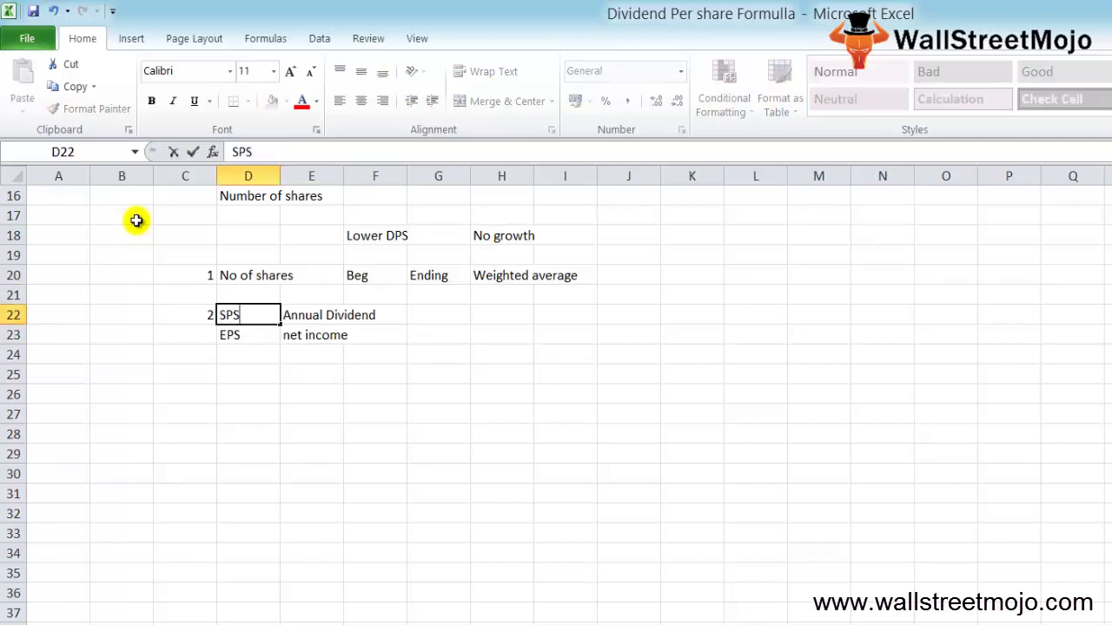
key("BackSpace")
key("BackSpace")
key("BackSpace")
type("DPS")
key("Up")
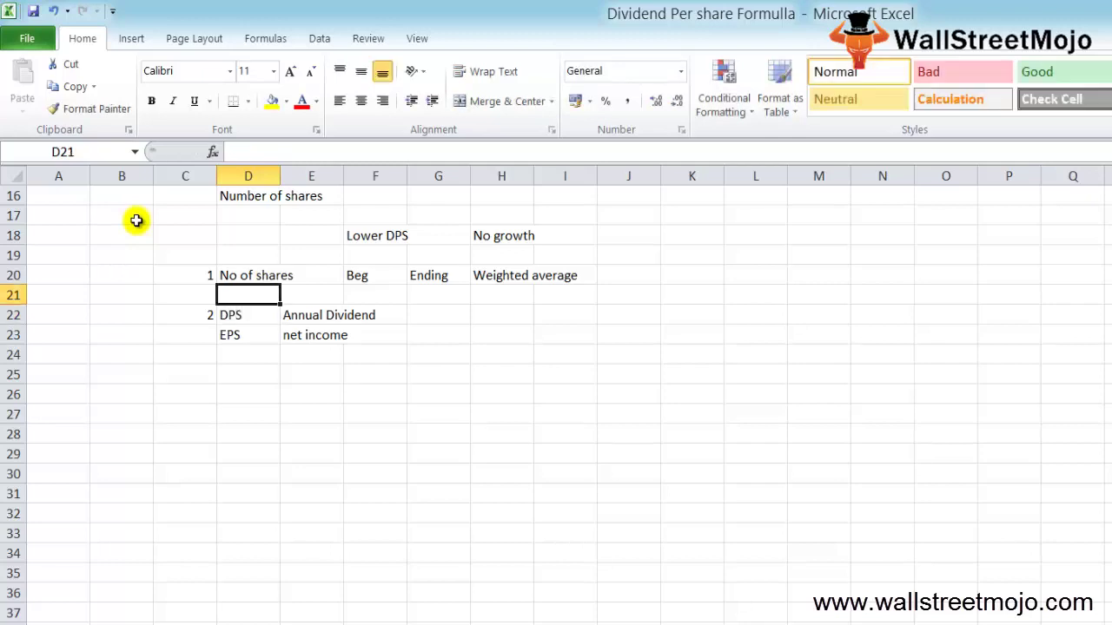
Step: Enter "WAM" in D26 and "Approach" in E26 below the DPS and EPS notes
key("Down")
key("Down")
key("Down")
key("Down")
key("Down")
key("Up")
key("Down")
type("WAM")
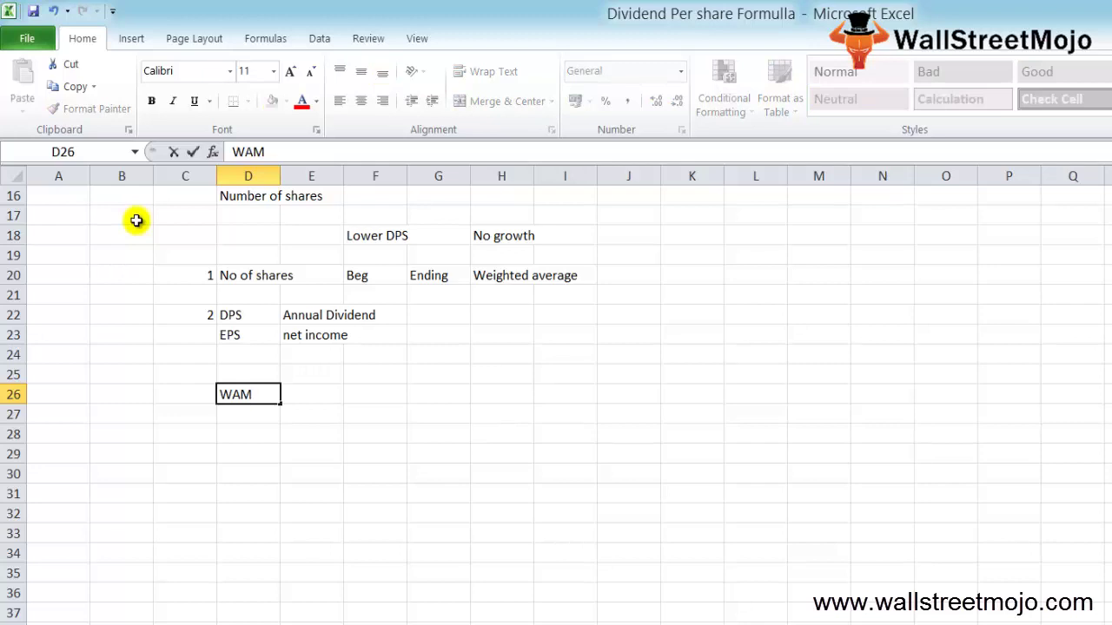
key("Tab")
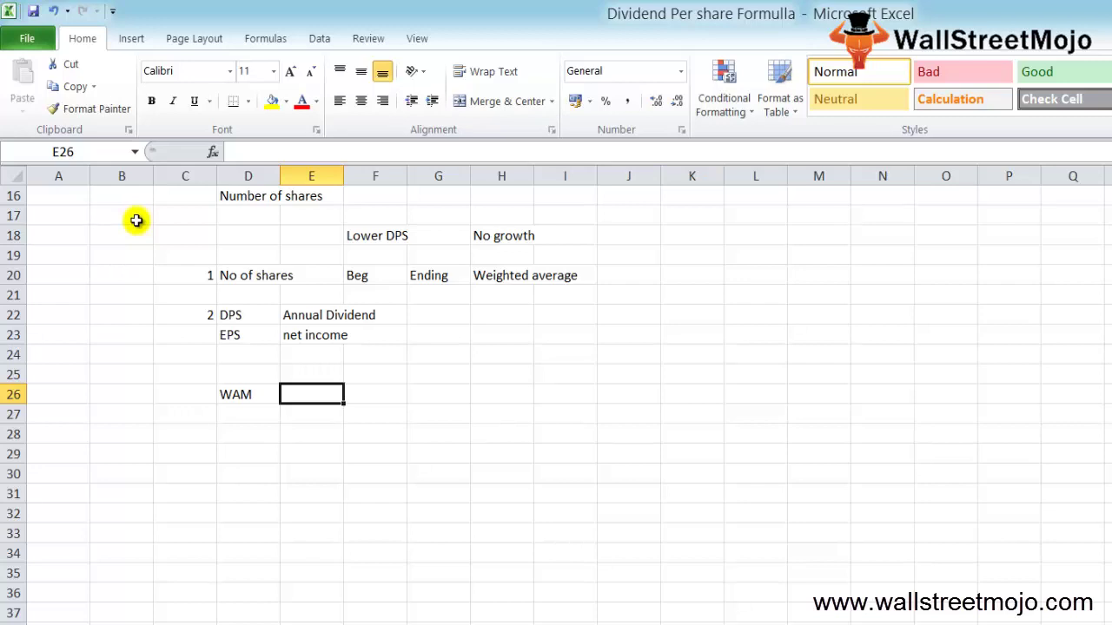
type("Approach")
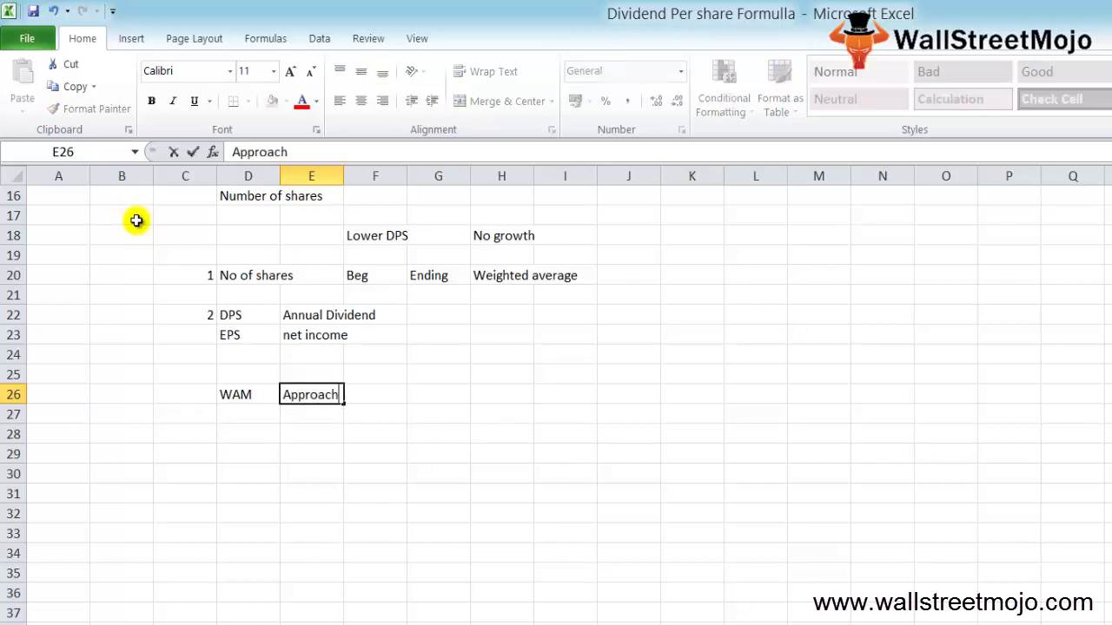
key("Return")
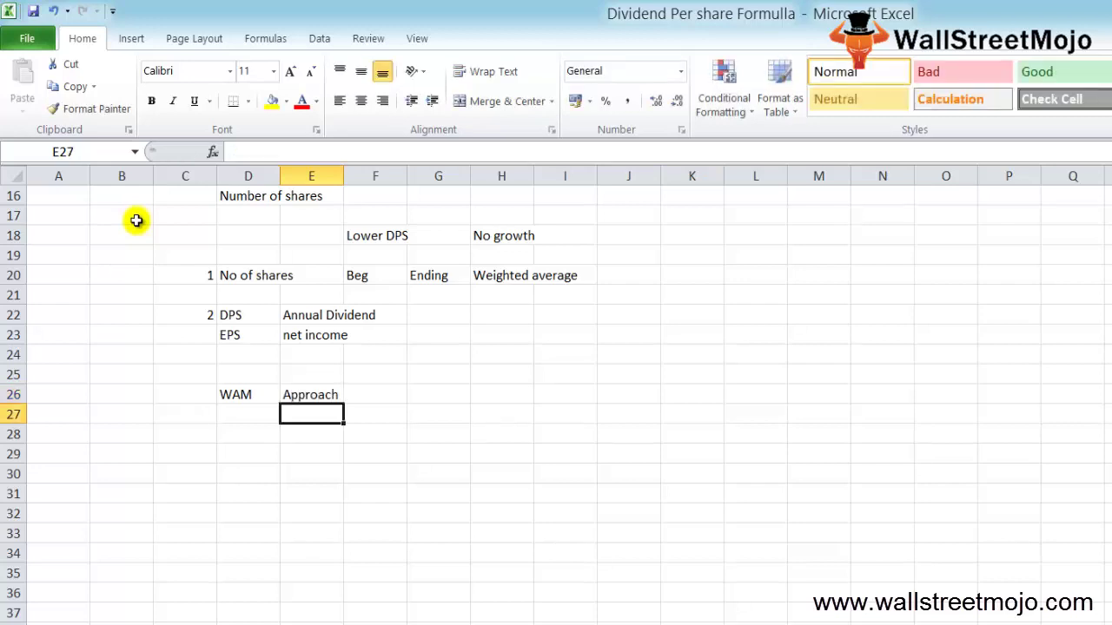
key("Down")
key("Down")
key("Down")
key("Left")
key("Left")
key("Up")
key("Right")
Step: Go to the empty Sheet3 and enter the heading "USE" in B2
key("ctrl+Home")
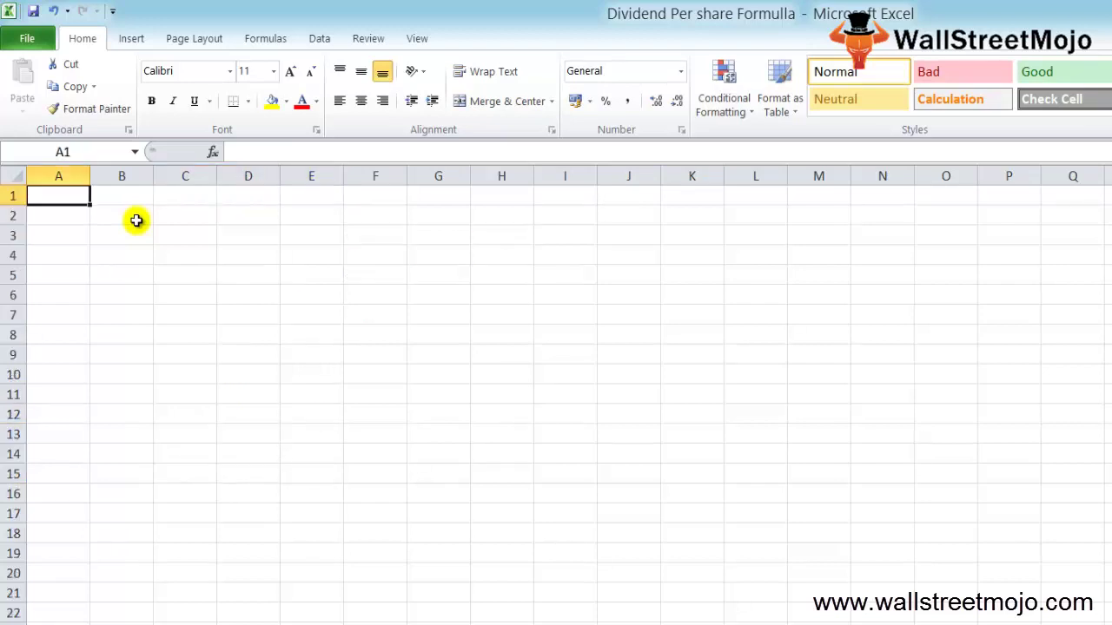
left_click(136, 221)
type("USE")
key("Return")
key("Down")
Step: Start a numbered list in row 4 with 1 in A4 and "Only DPS" in B4
key("Left")
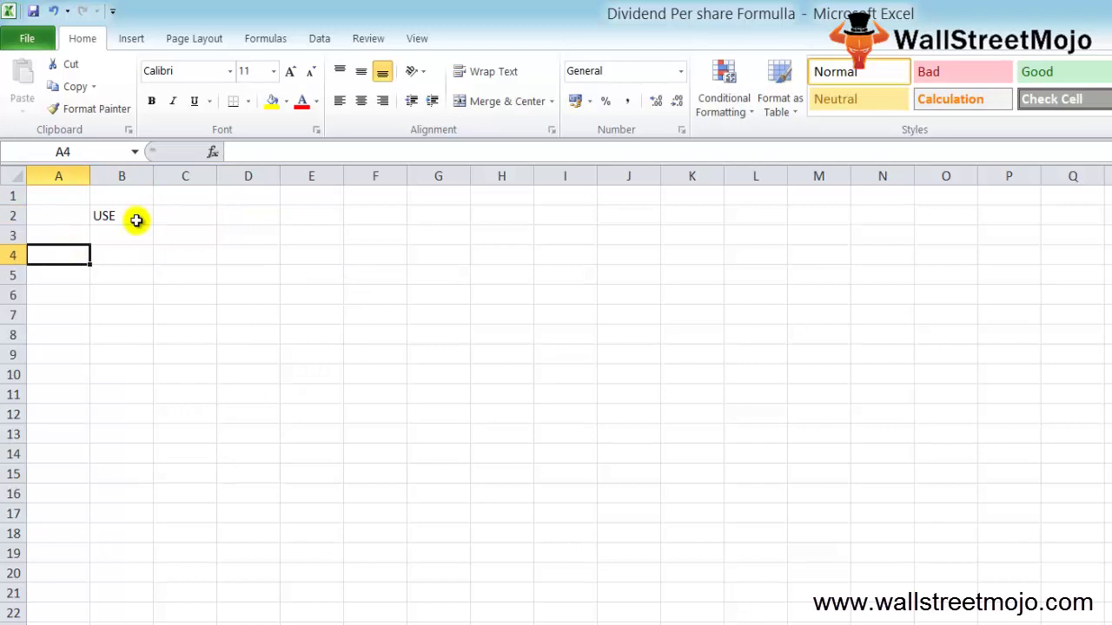
type("1")
key("Tab")
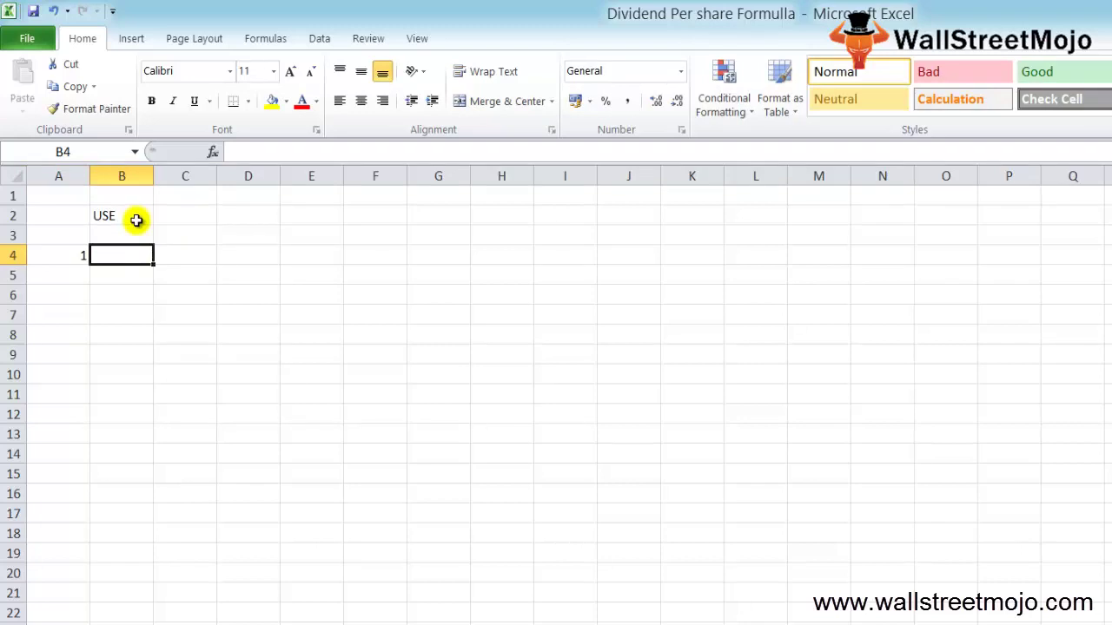
type("Only DPS")
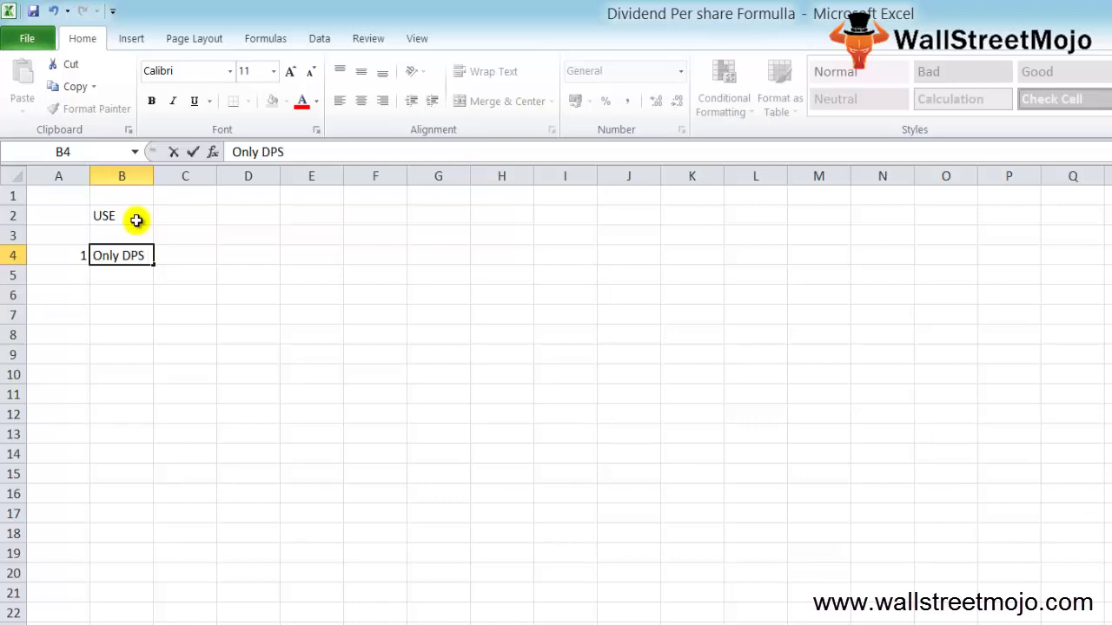
key("ctrl+Return")
Step: Enter "Fin ratios" in C4 and "div yeild" in D4 beside the first list item
key("Right")
type("Fin ratio")
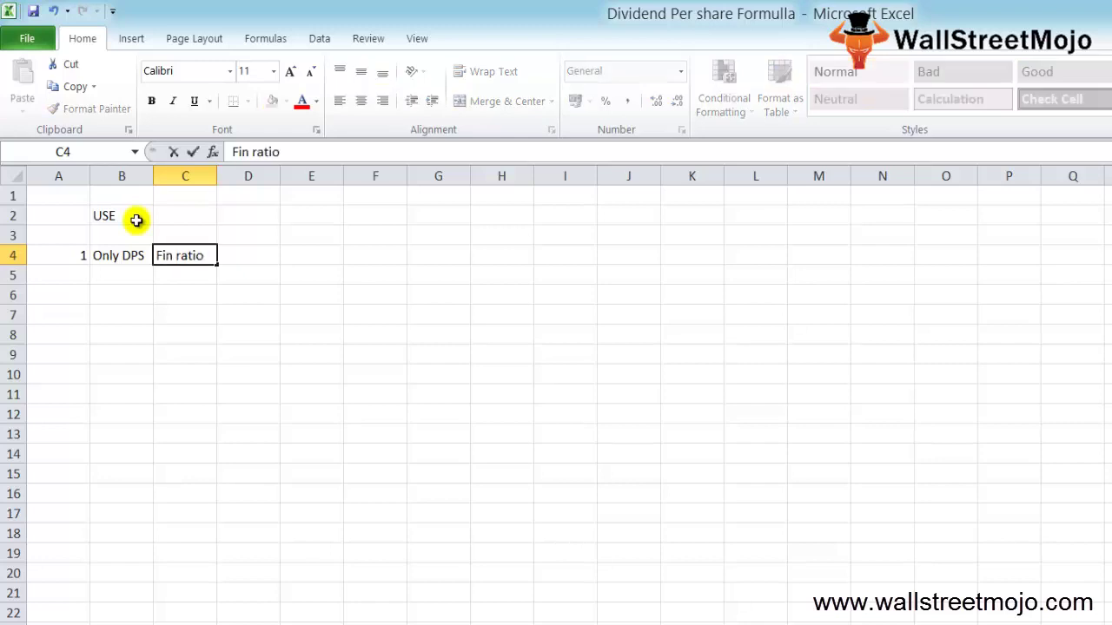
type("s")
key("Return")
key("Right")
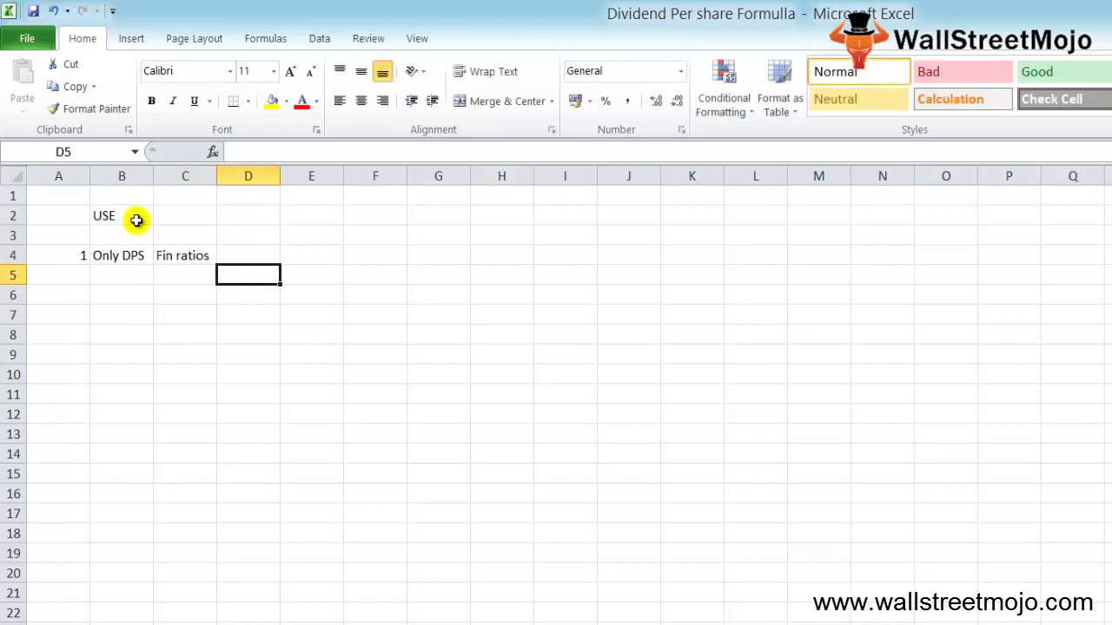
key("Up")
type("div ")
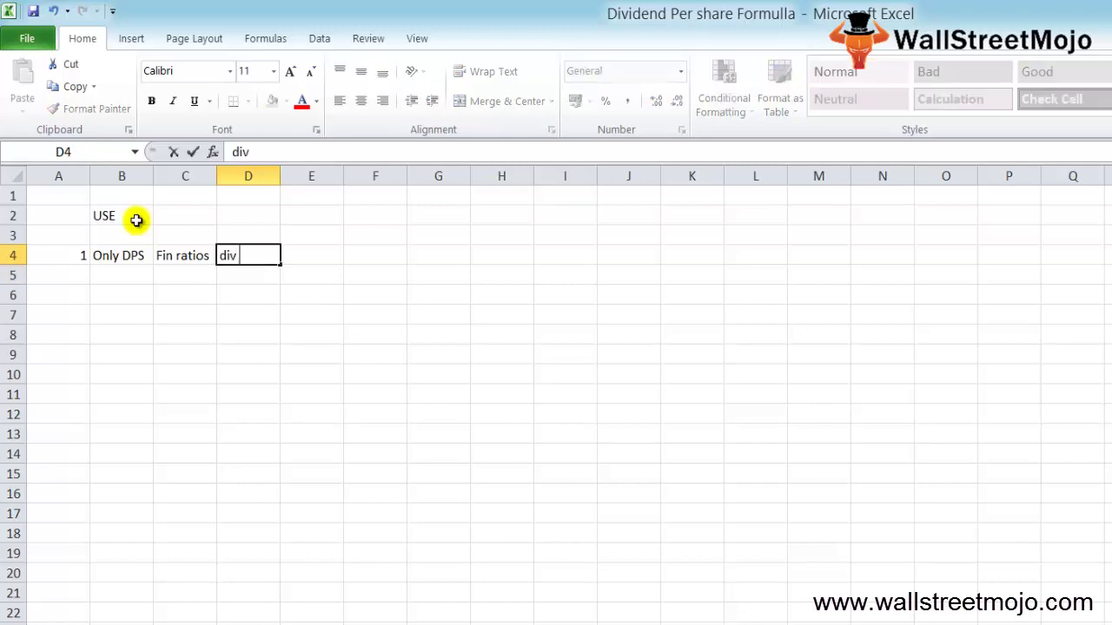
type("yeild")
key("Return")
Step: Add the second list item with 2 in A6 and "Lower" in B6
key("Left")
key("Left")
key("Left")
key("Down")
type("2")
key("Return")
key("Up")
key("Right")
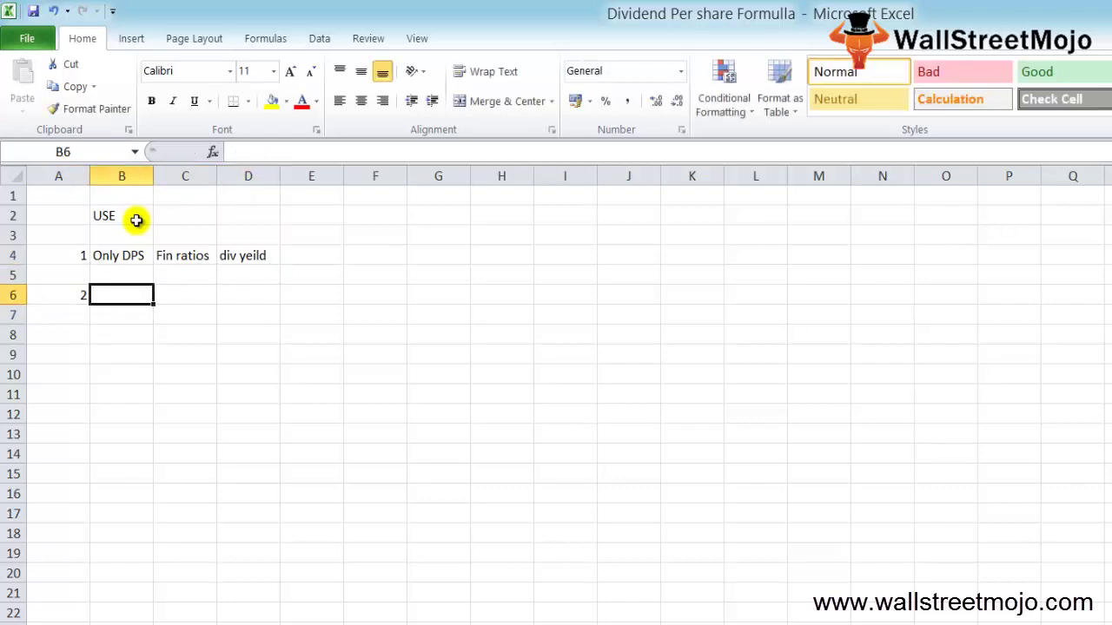
type("Lower")
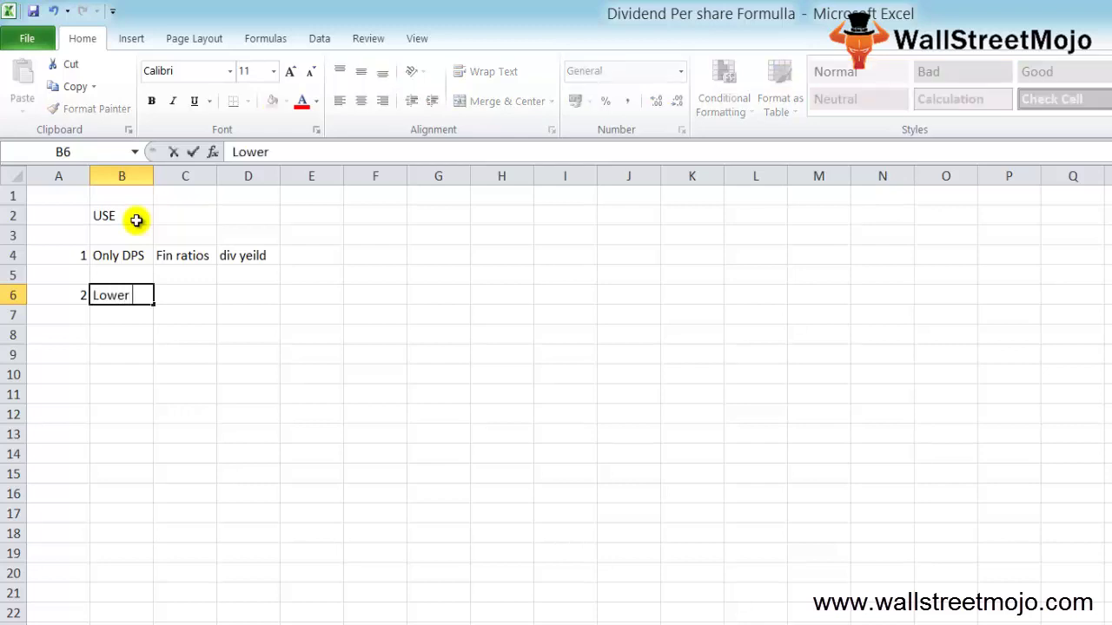
key("Tab")
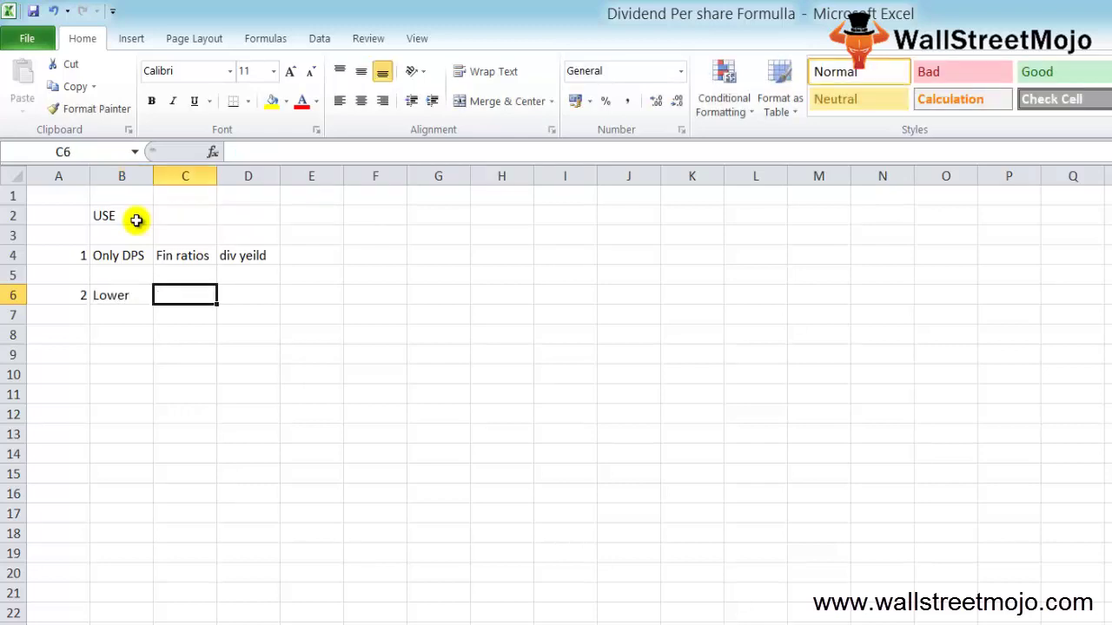
Step: Continue row 6 with "Co" in C6, "Re investing" in D6 and "All the" in E6
type("CCO")
key("BackSpace")
key("BackSpace")
key("BackSpace")
type("o")
key("Tab")
type("Re investing")
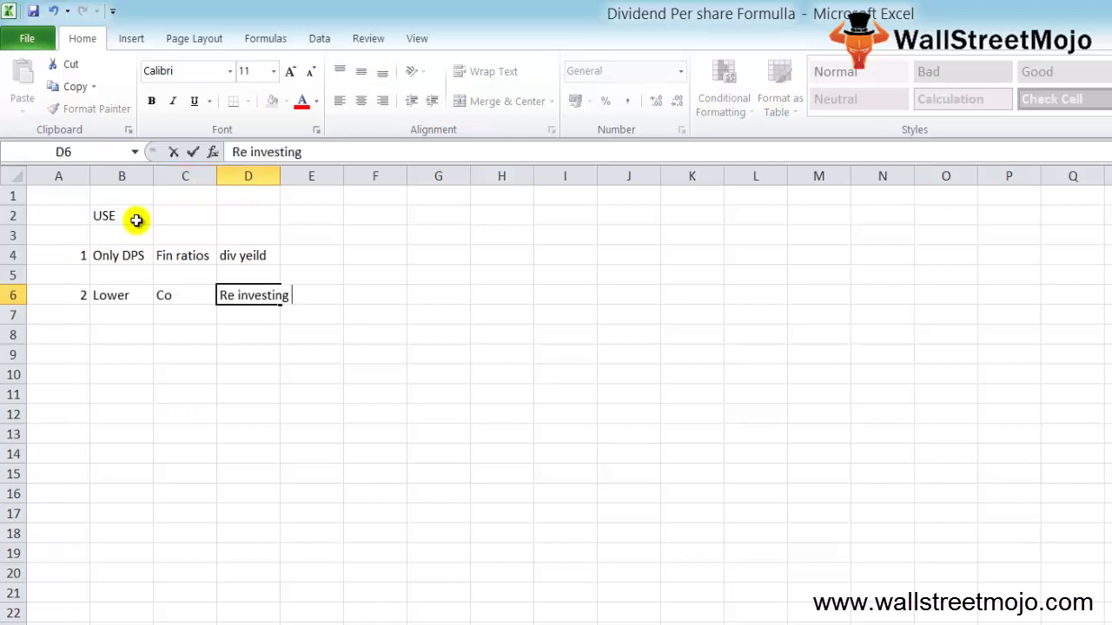
key("Tab")
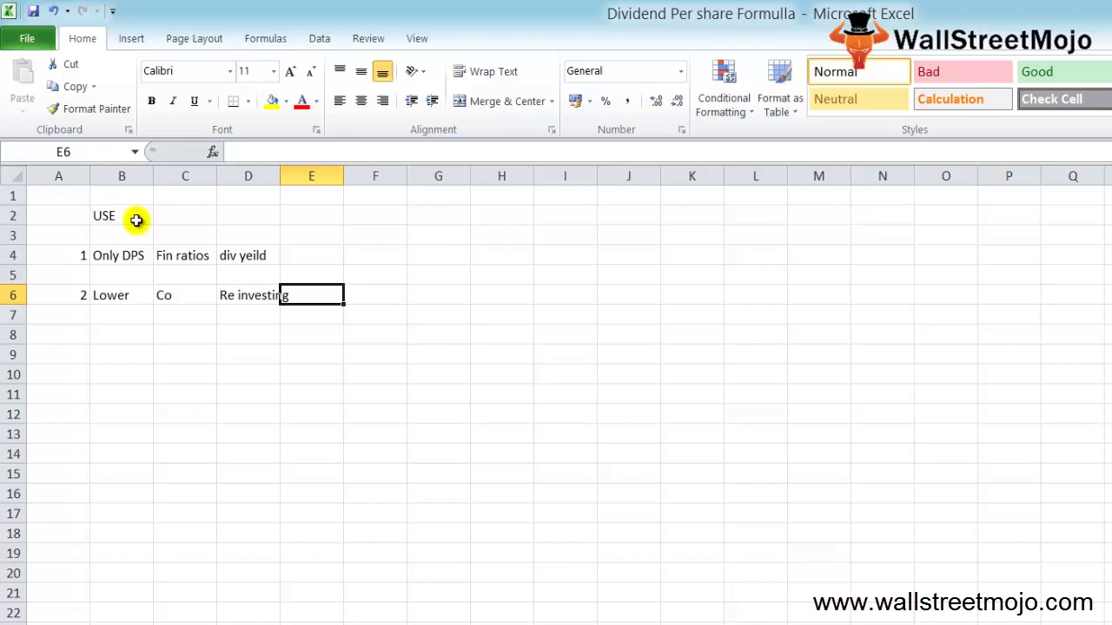
type("All the")
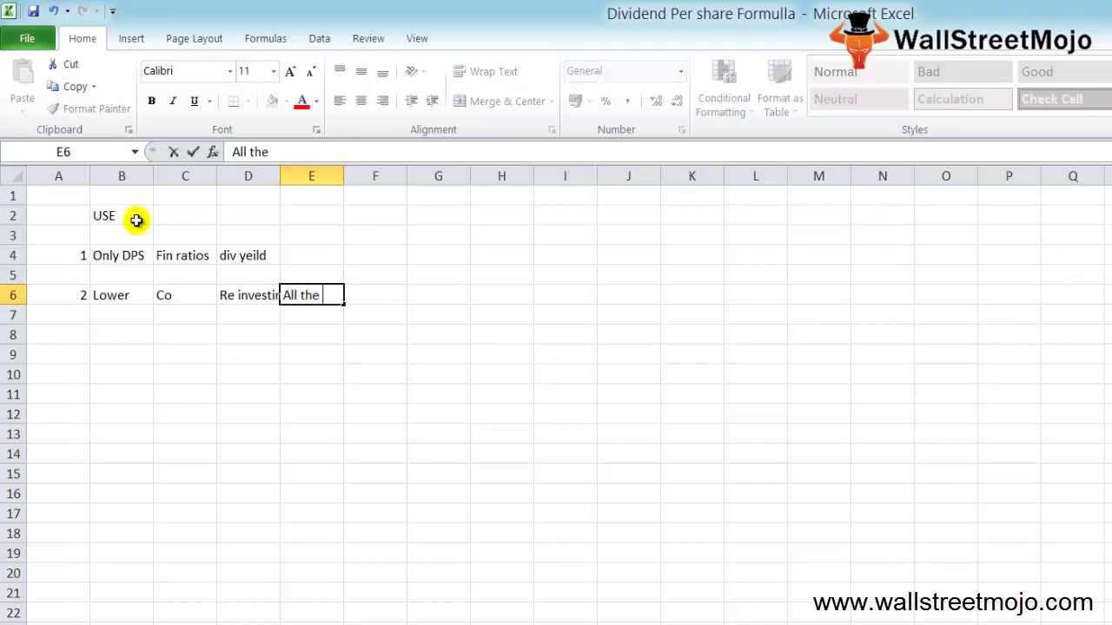
key("Return")
key("Up")
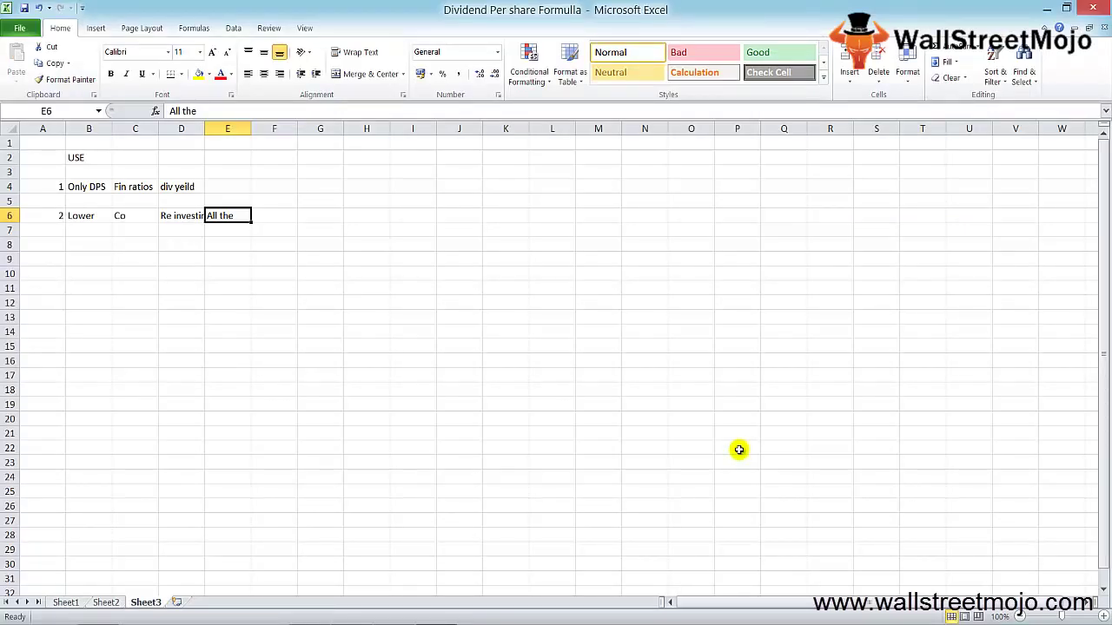
Step: Enter 100% in F8 and 0% in F9 below the second list item
key("Down")
key("Down")
key("Right")
type("100%")
key("Return")
type("0%")
key("Return")
Step: Enter the example company "Jet Airways" in F12
key("Down")
key("Down")
type("Jet Airways")
key("Return")
Step: Enter "Negative Earnings" in F14 below the Jet Airways label
key("Down")
key("Down")
key("Up")
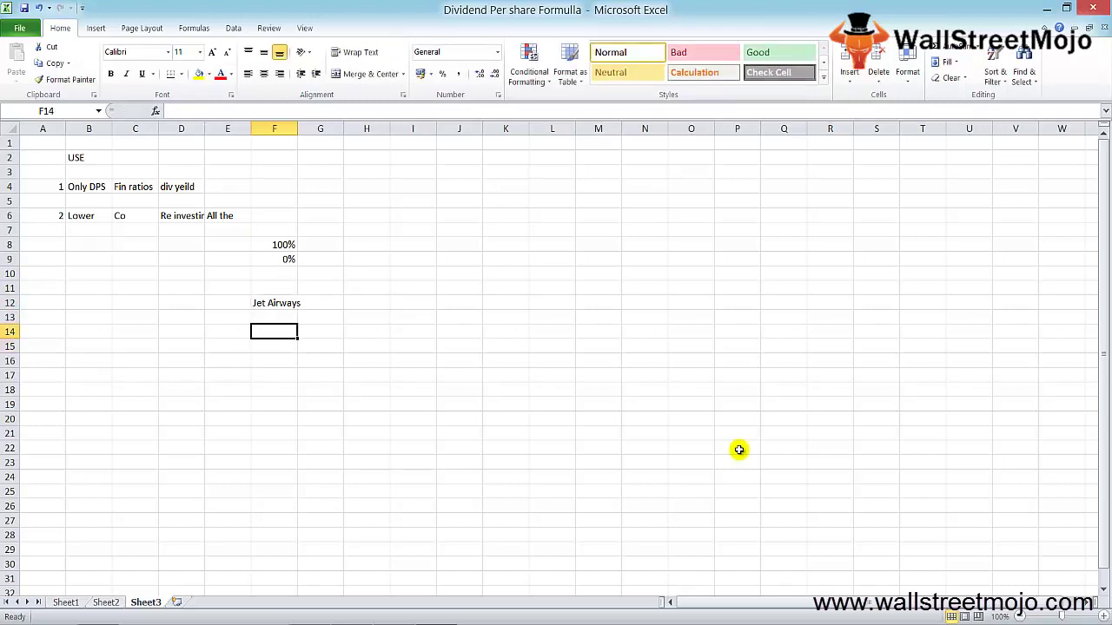
type("Negative ")
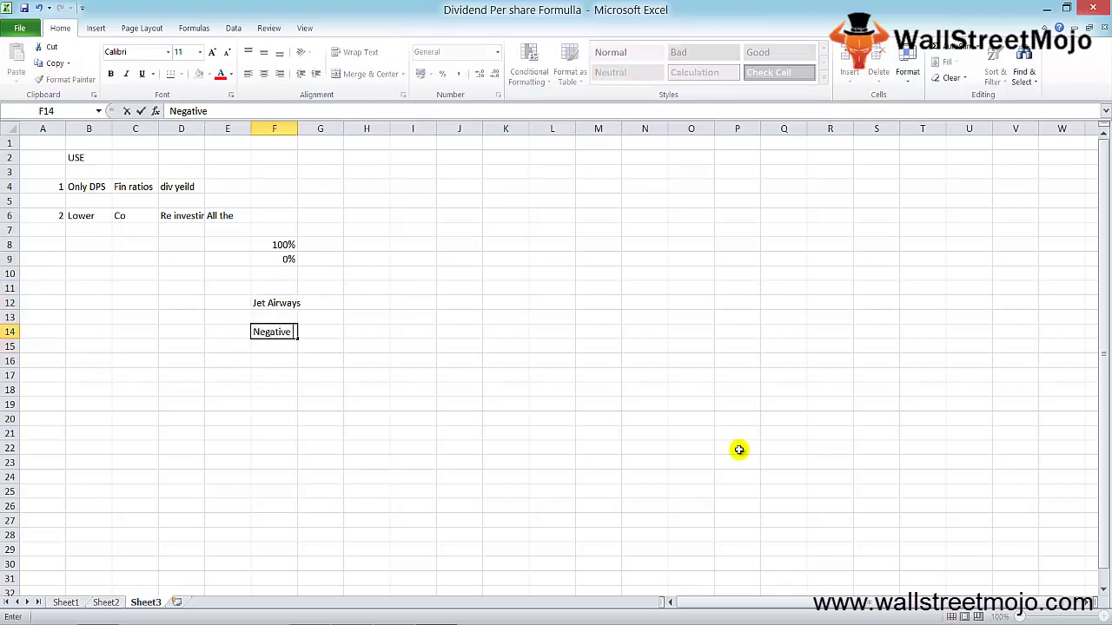
type("Earning")
key("Return")
key("Up")
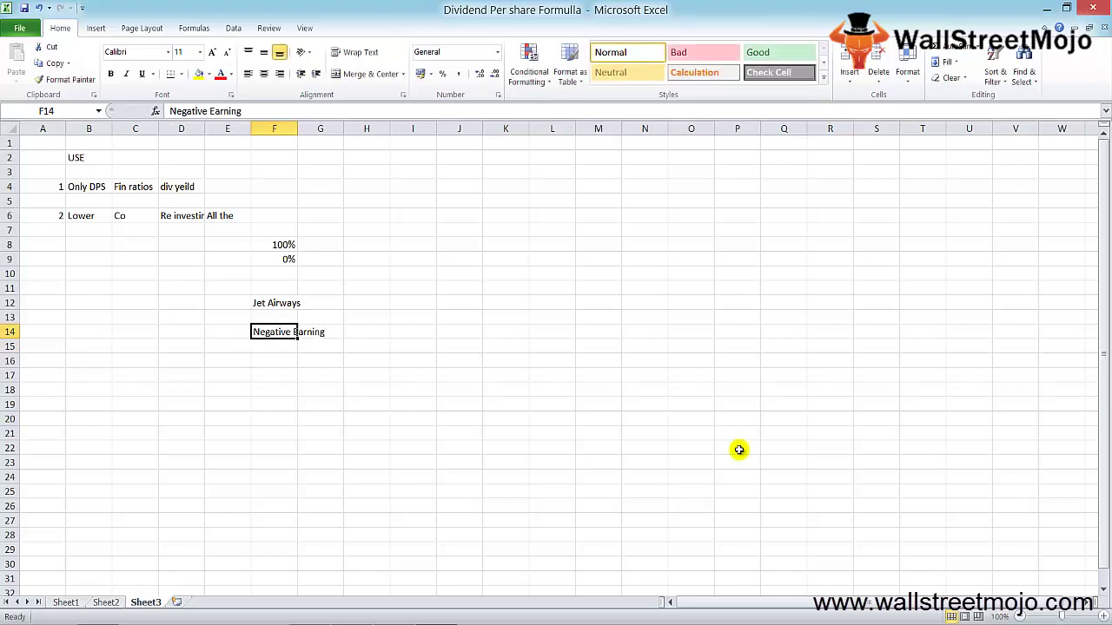
key("F2")
type("s")
key("Return")
key("Return")
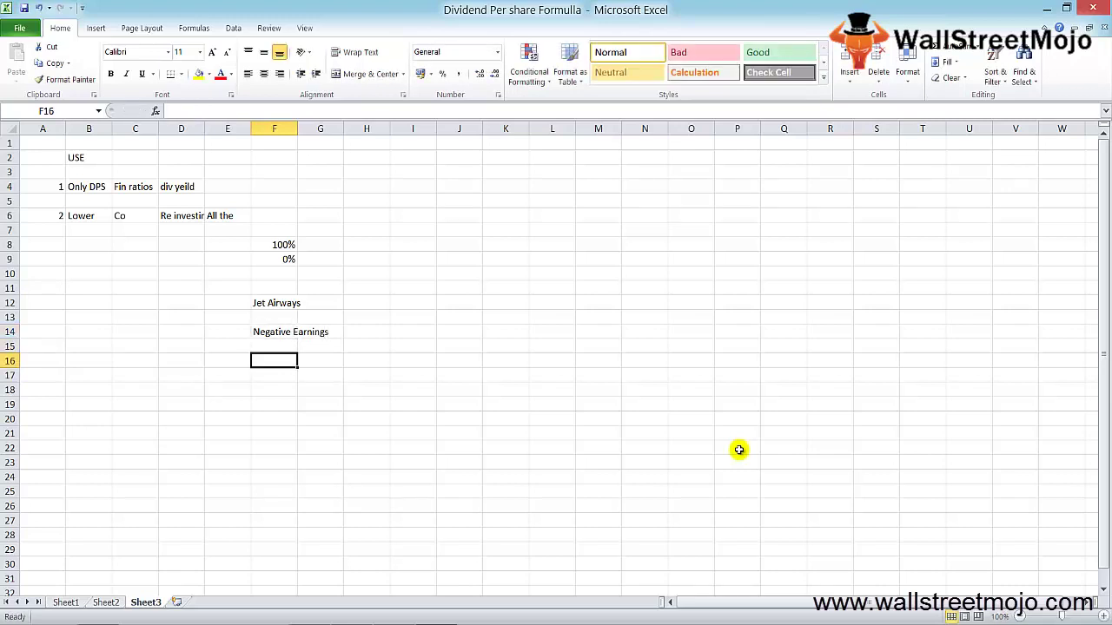
Step: Enter 1 in E16 and "Avg % ( last 3 years )" in F16 below the negative earnings note
key("Up")
key("Up")
key("shift+space")
key("Down")
key("Down")
key("Down")
key("Up")
type("1")
key("Escape")
type("Avg")
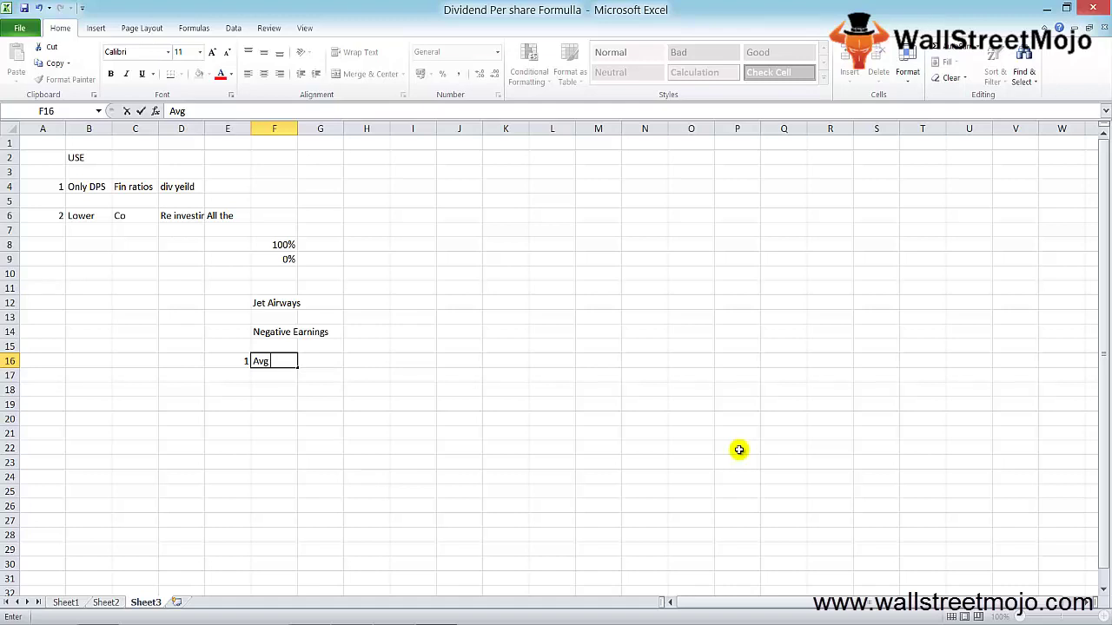
type(" % ( last 3 years )")
key("Return")
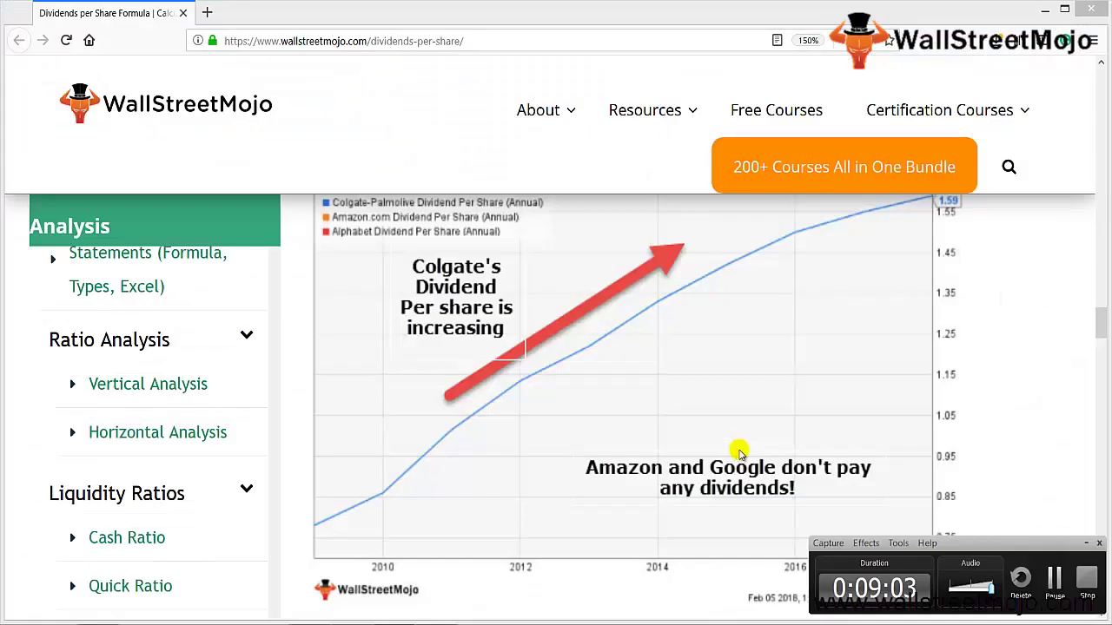
Step: Switch to the WallStreetMojo dividends-per-share page in the browser and enter 2000000 as annual dividends in its calculator
scroll(738, 450, "down", 5)
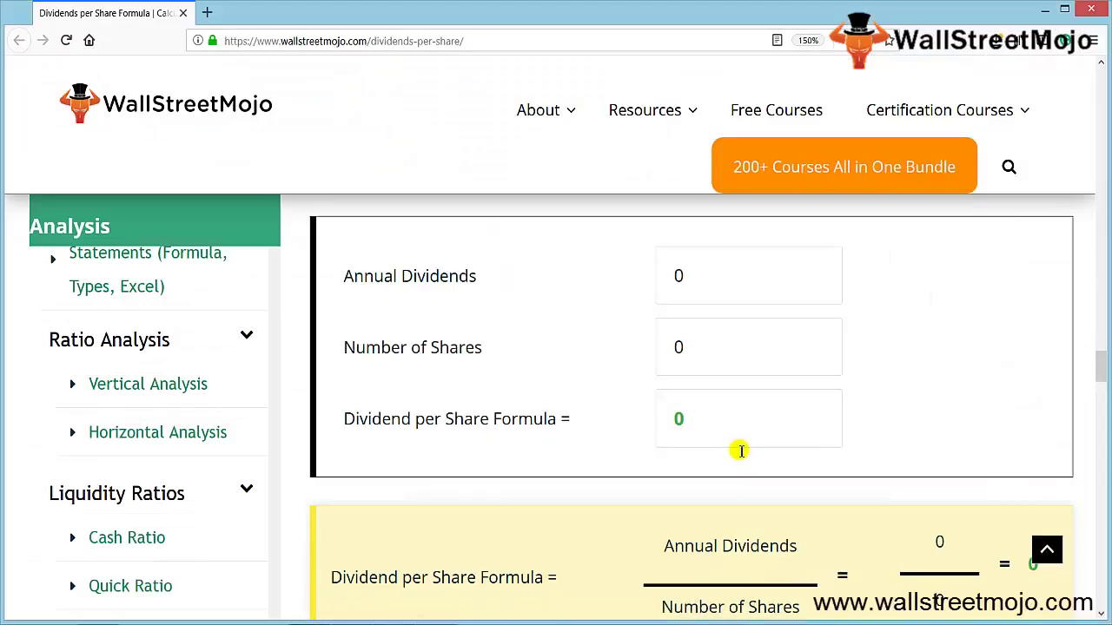
key("BackSpace")
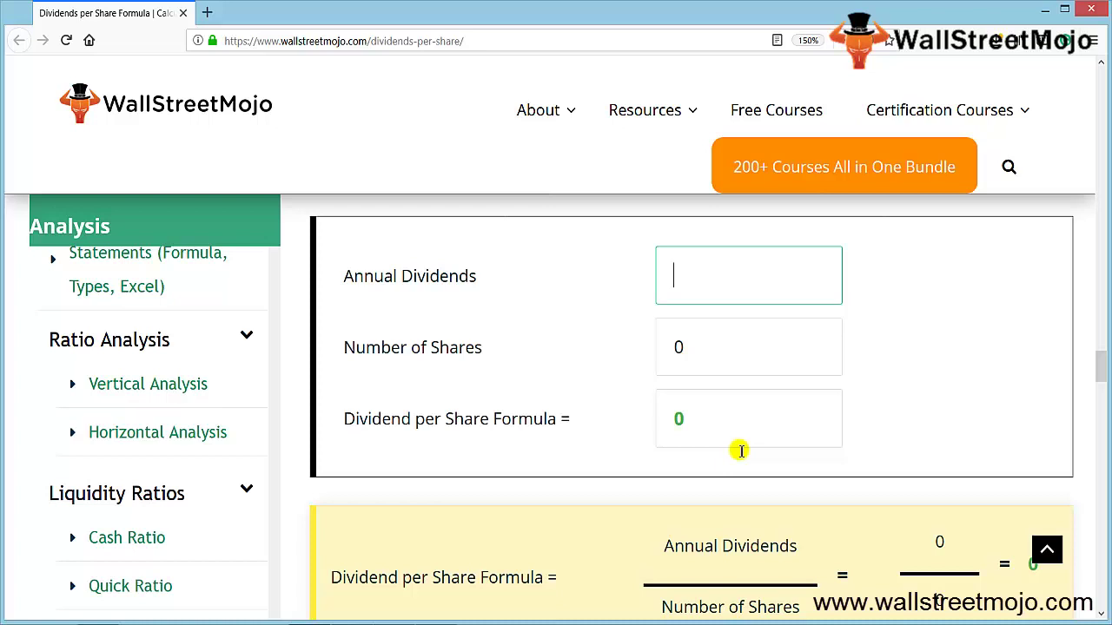
type("20000")
key("BackSpace")
key("BackSpace")
key("BackSpace")
type("00000")
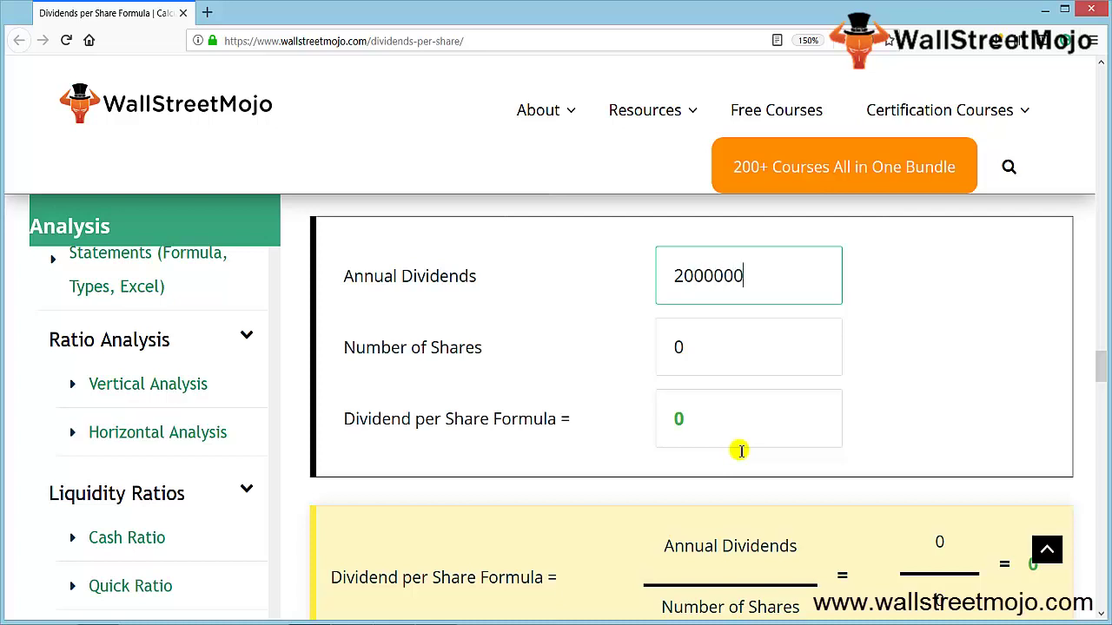
Step: Set the number of shares to 1000000 with annual dividends of 2000000 and recalculate the dividend per share
key("Tab")
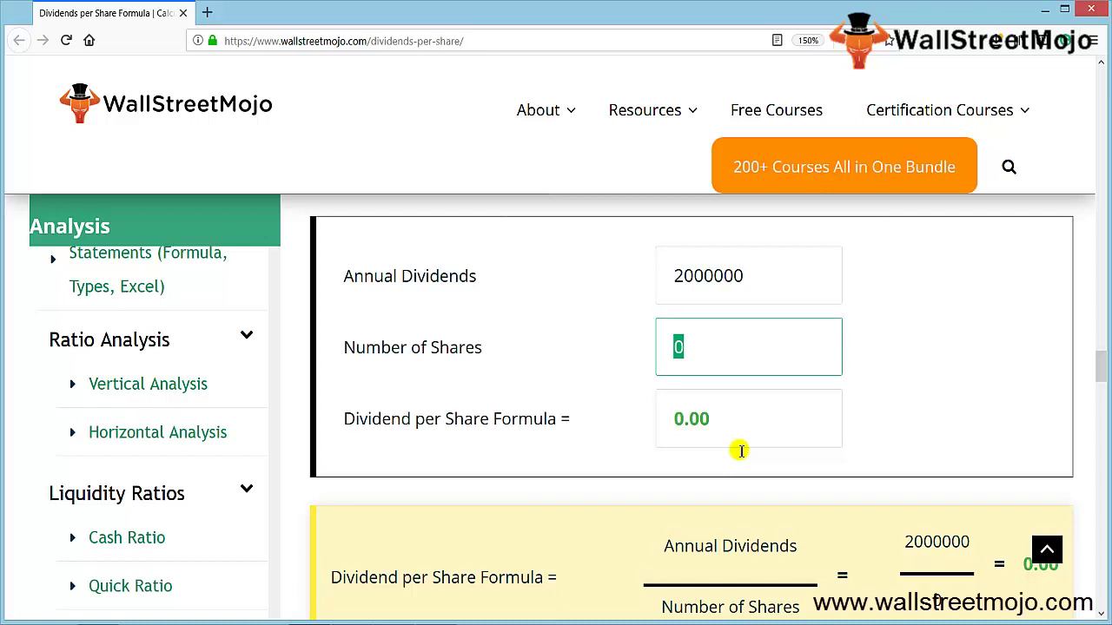
type("10000000")
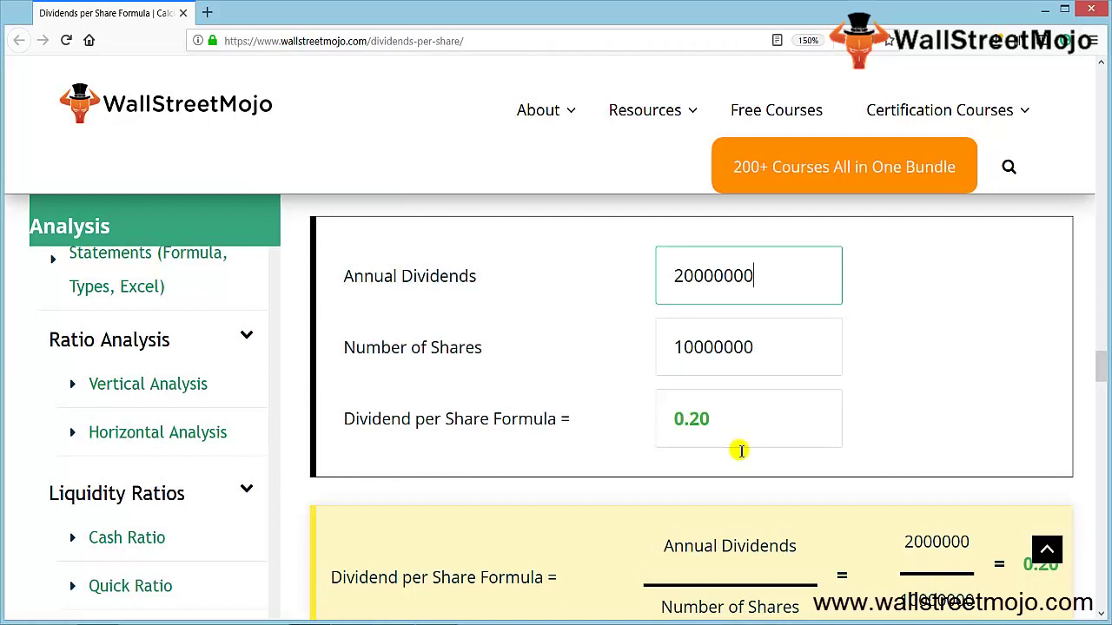
key("Tab")
key("BackSpace")
key("shift+Tab")
key("BackSpace")
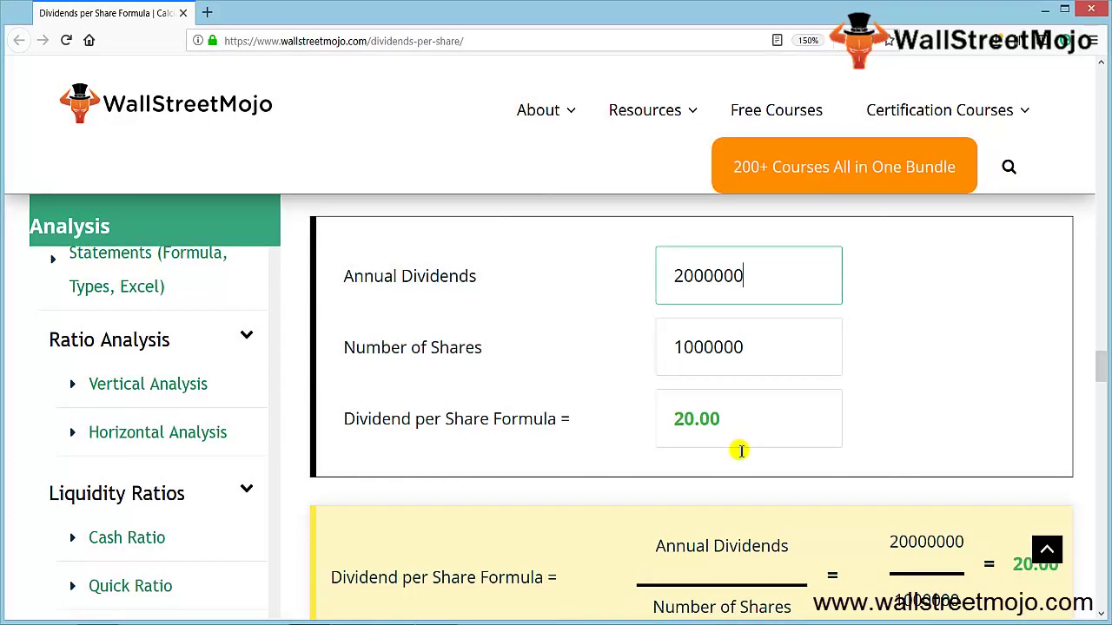
left_click(741, 447)
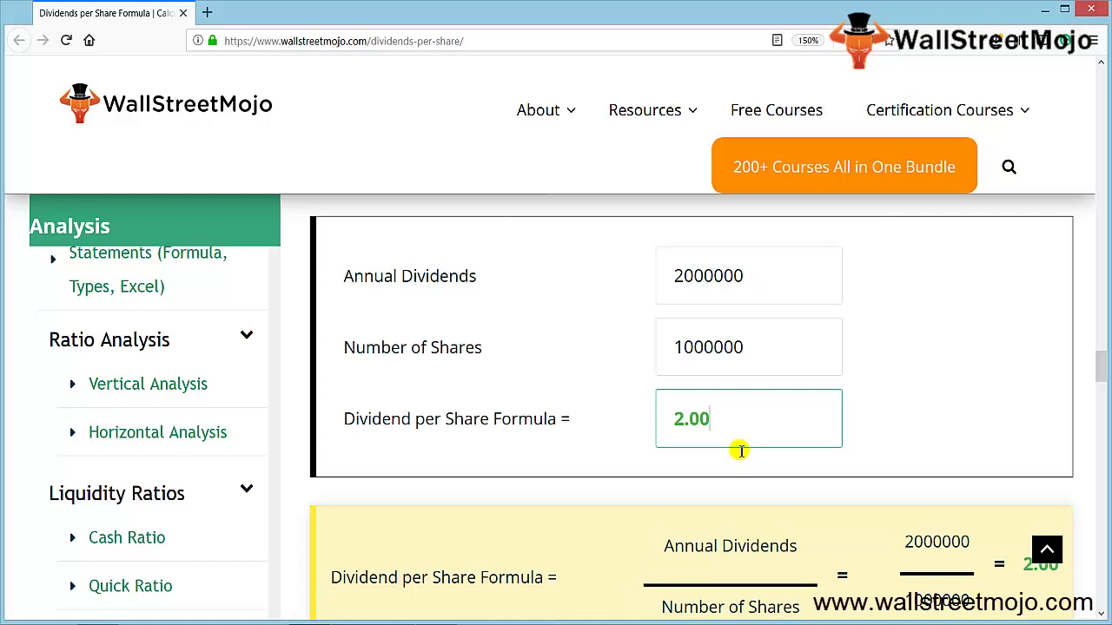